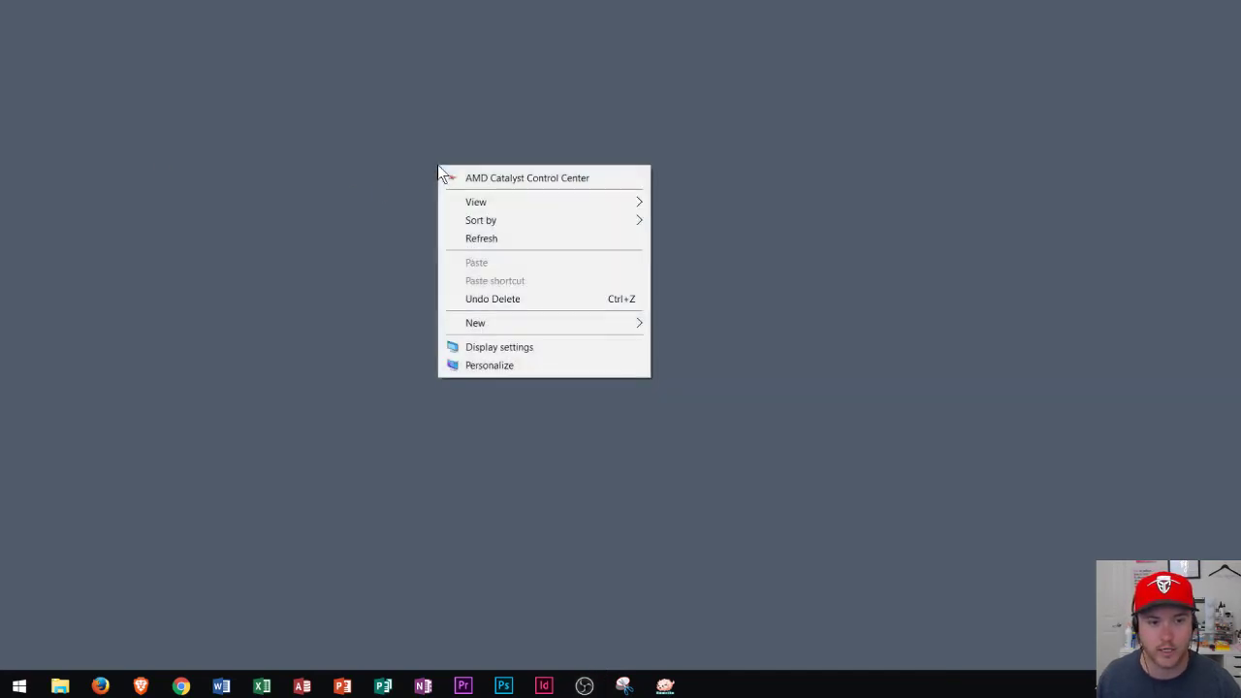
- Open Personalization from the desktop's right-click context menu
{"action": "left_click", "coordinate": [531, 369]}
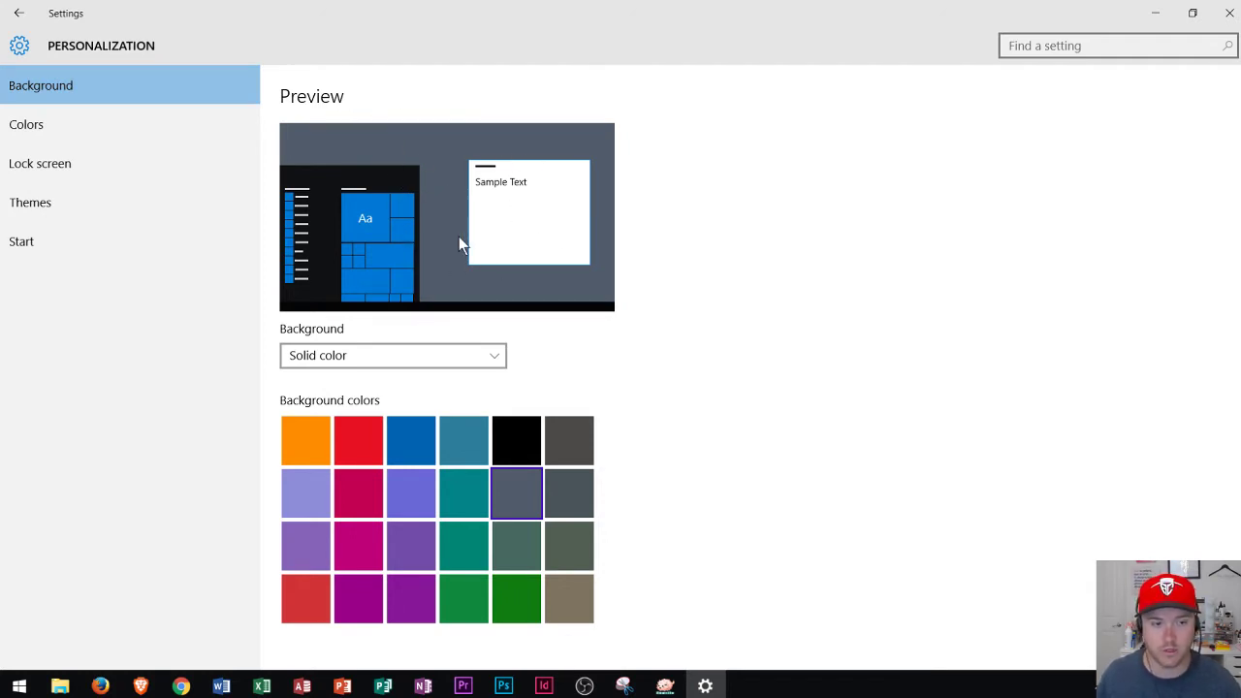
- Switch the desktop background type to Slideshow and look over its options
{"action": "left_click", "coordinate": [446, 354]}
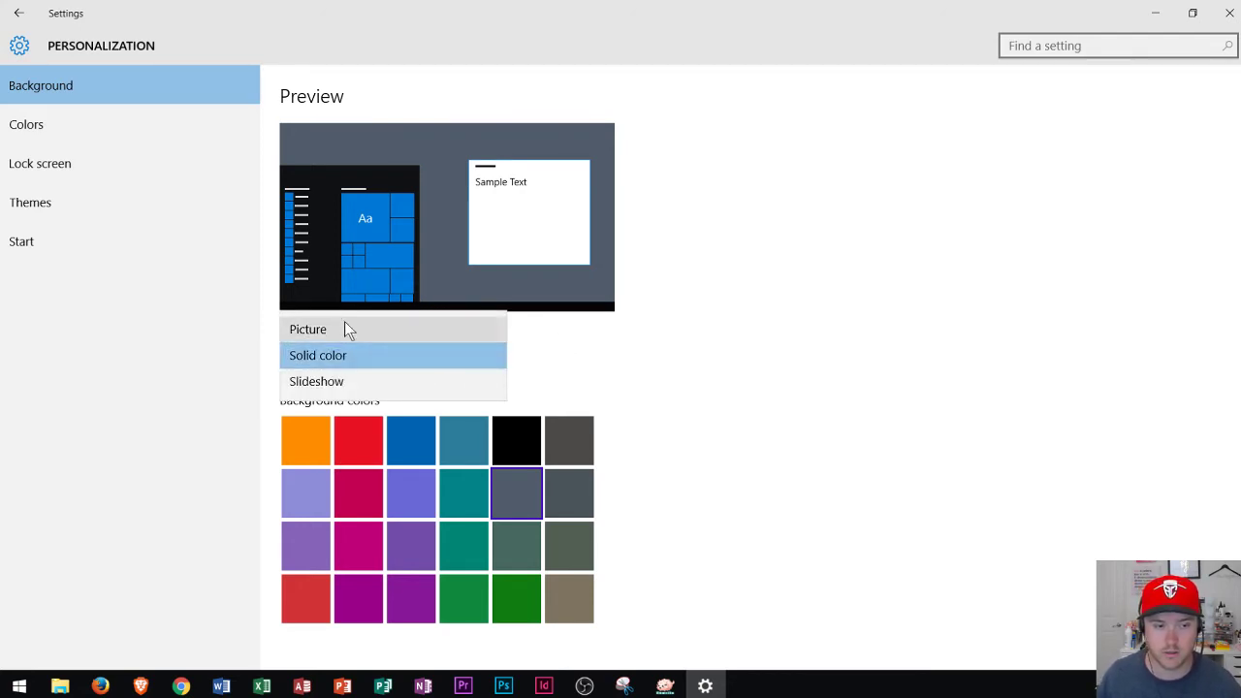
{"action": "left_click", "coordinate": [329, 381]}
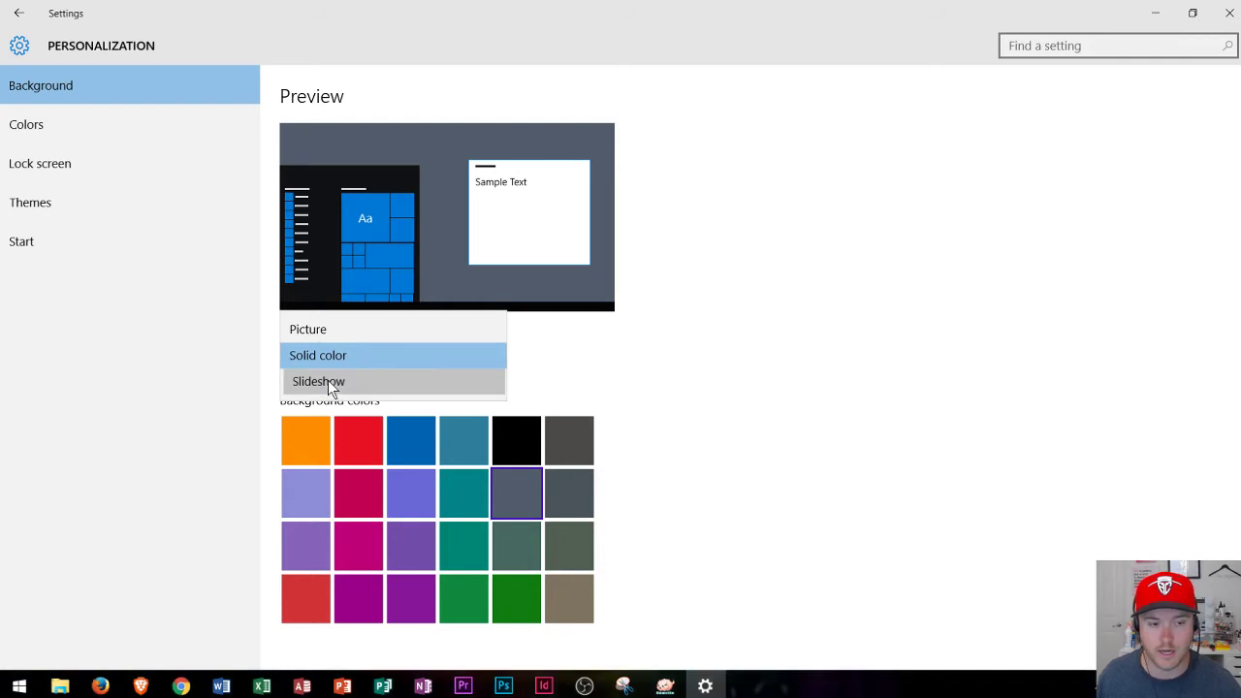
{"action": "scroll", "coordinate": [431, 403], "scroll_direction": "down", "scroll_amount": 1}
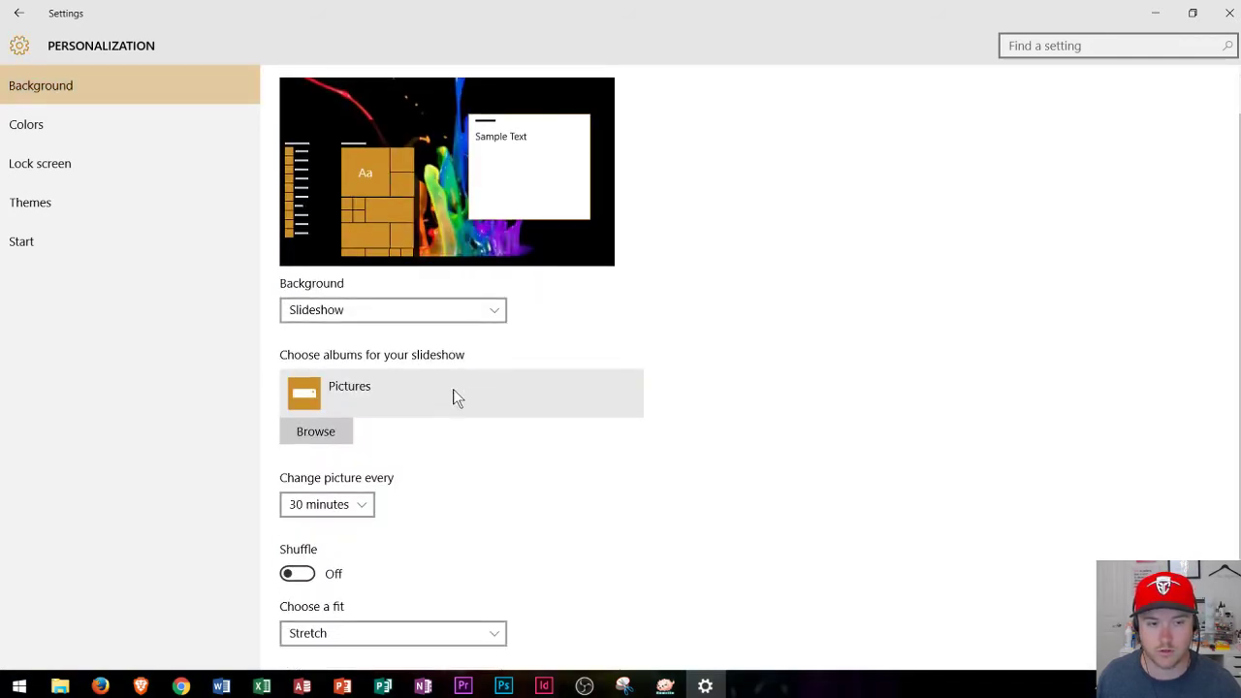
{"action": "scroll", "coordinate": [401, 338], "scroll_direction": "up", "scroll_amount": 1}
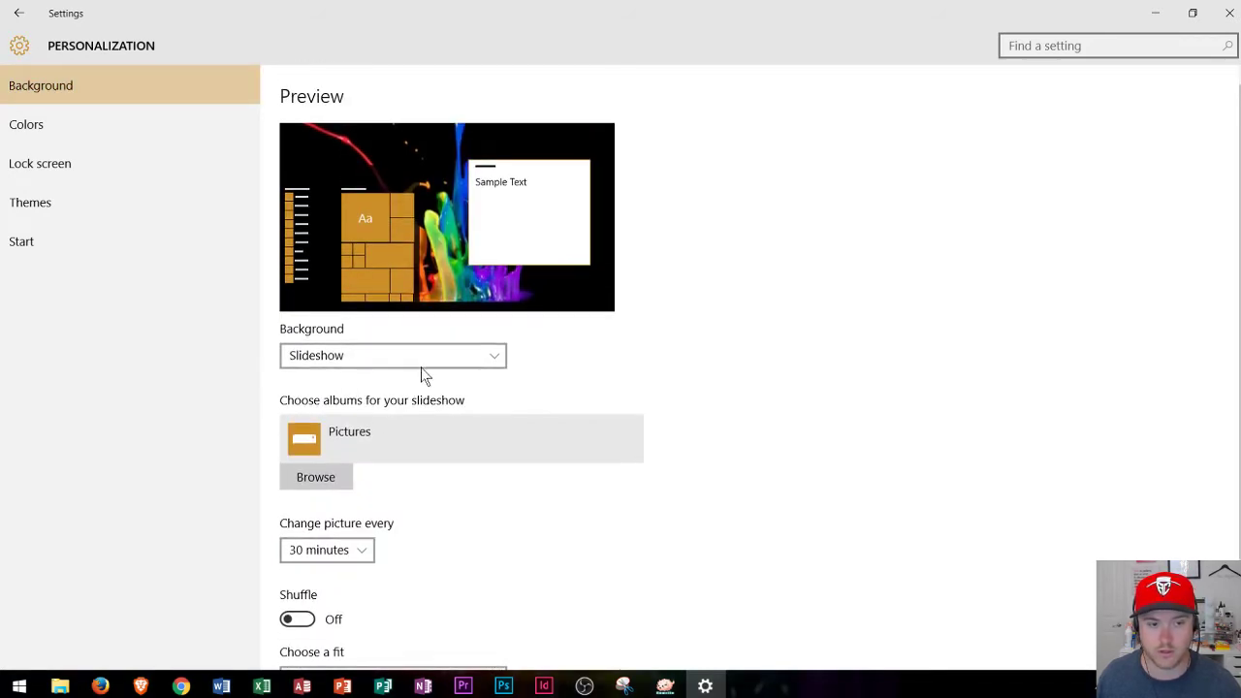
{"action": "scroll", "coordinate": [421, 365], "scroll_direction": "up", "scroll_amount": 1}
- Return to Solid color, trying red, teal and black before settling on slate grey
{"action": "left_click", "coordinate": [424, 357]}
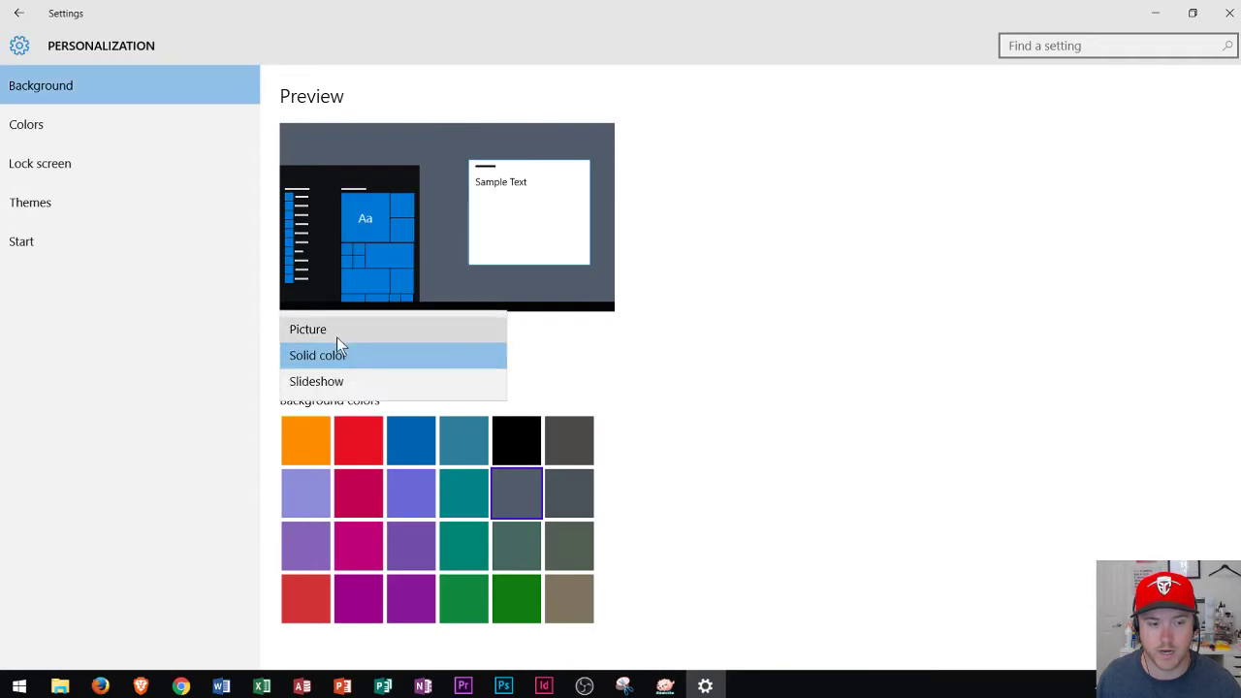
{"action": "left_click", "coordinate": [640, 399]}
{"action": "left_click", "coordinate": [377, 450]}
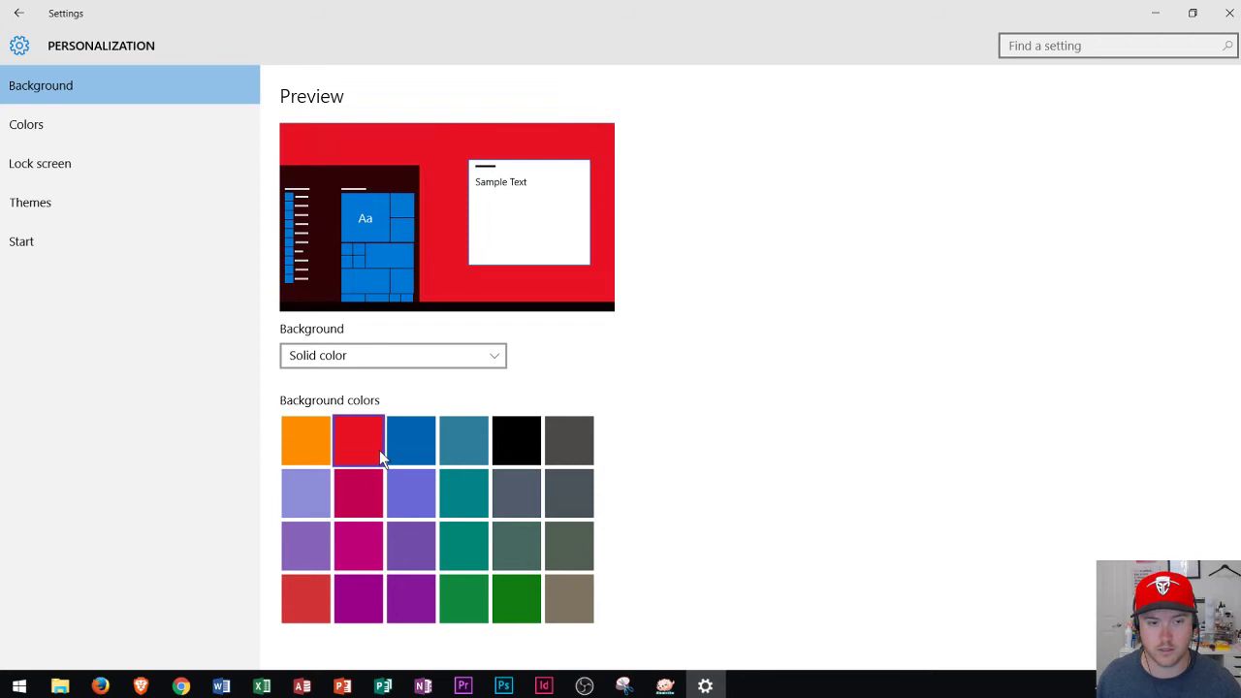
{"action": "left_click", "coordinate": [447, 439]}
{"action": "left_click", "coordinate": [507, 443]}
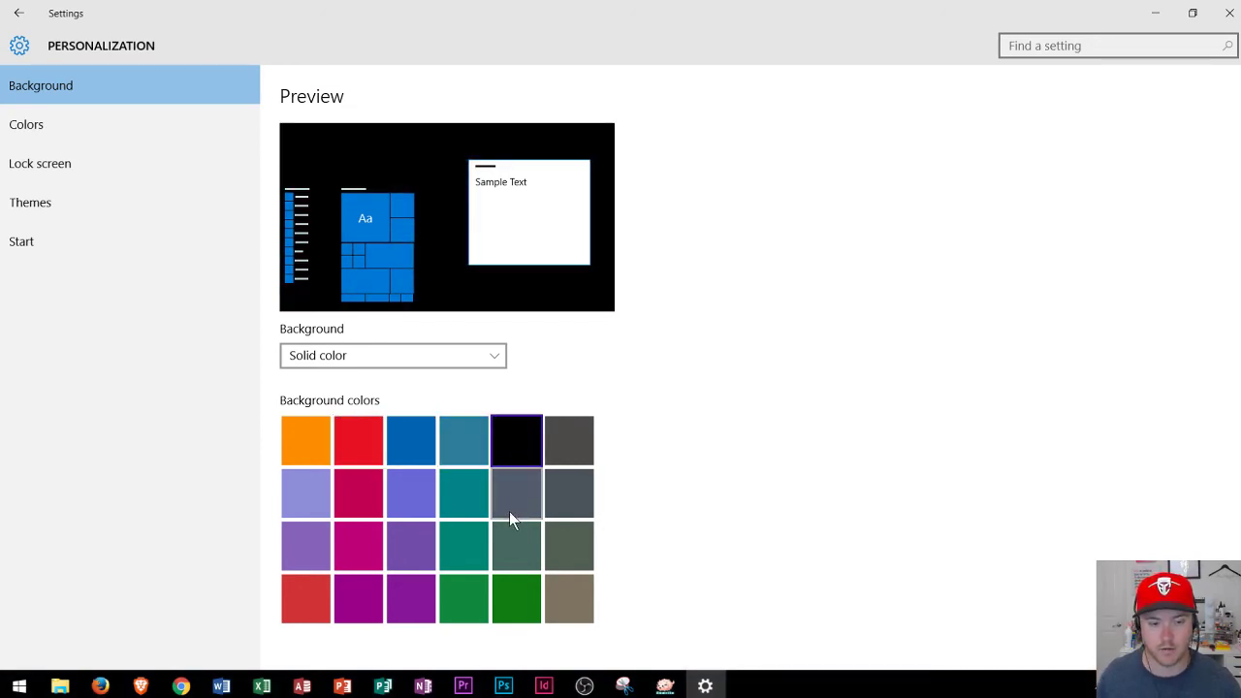
{"action": "left_click", "coordinate": [509, 506]}
{"action": "left_click", "coordinate": [347, 355]}
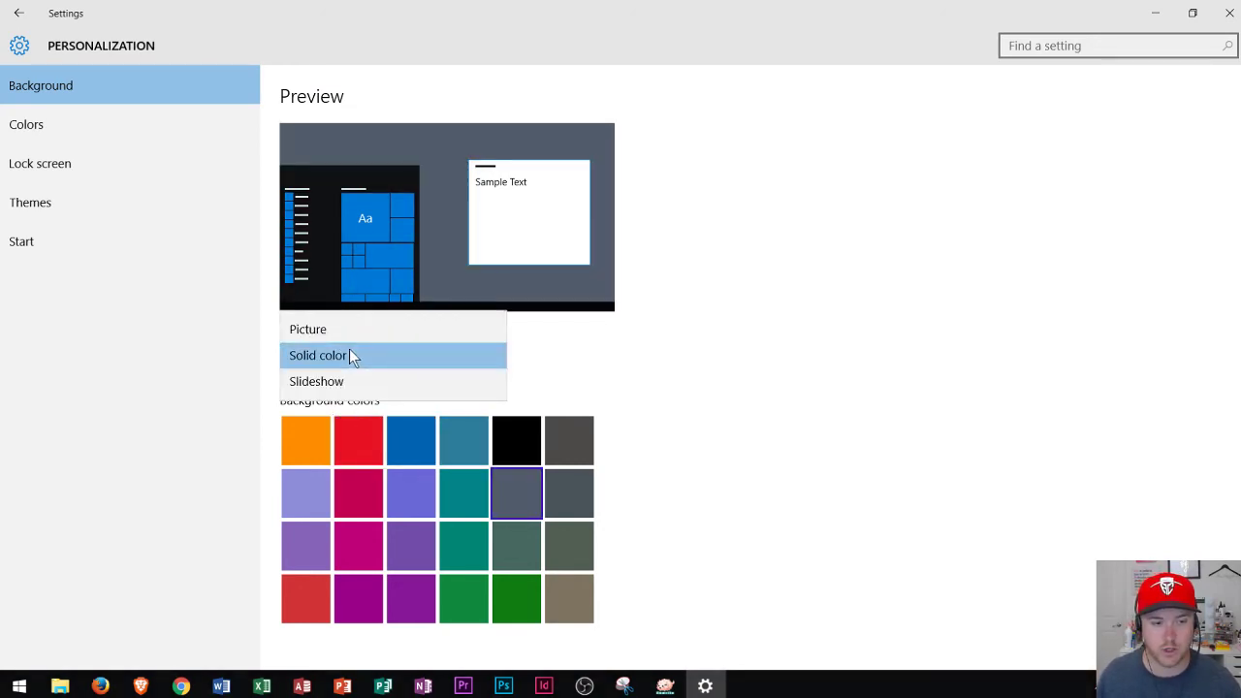
- Set the background to the picture wallpaper.jpg from Downloads, then minimize Settings to view it
{"action": "left_click", "coordinate": [330, 331]}
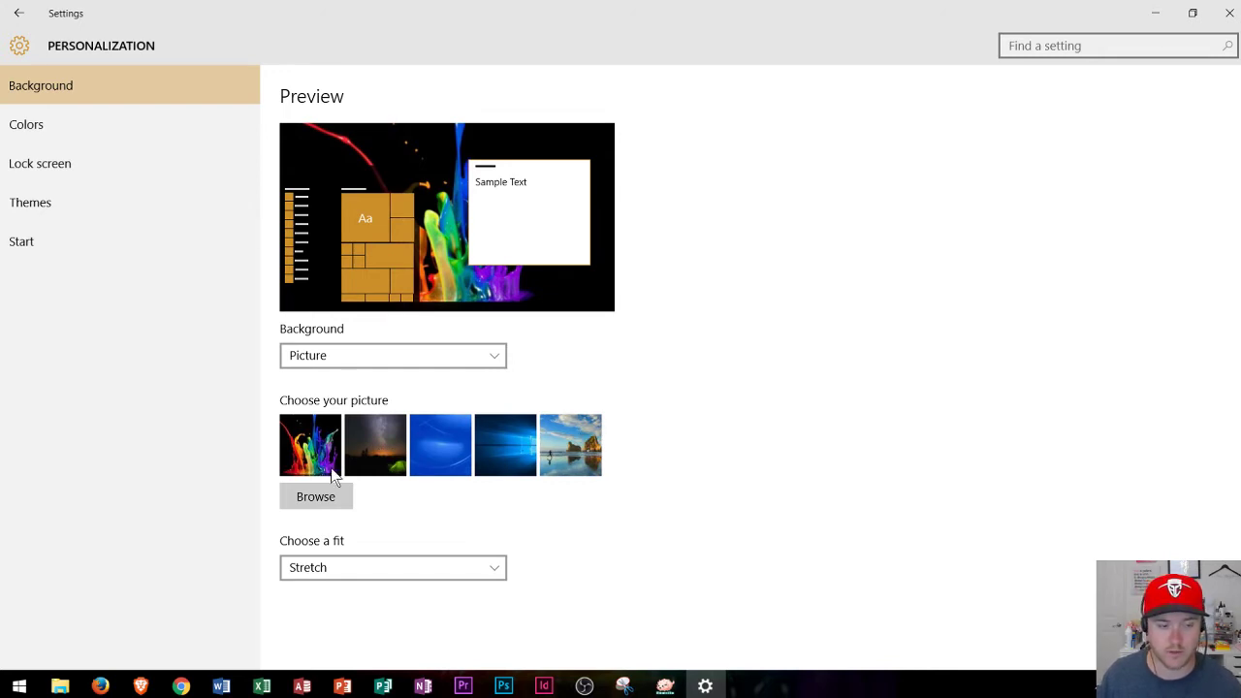
{"action": "left_click", "coordinate": [316, 501]}
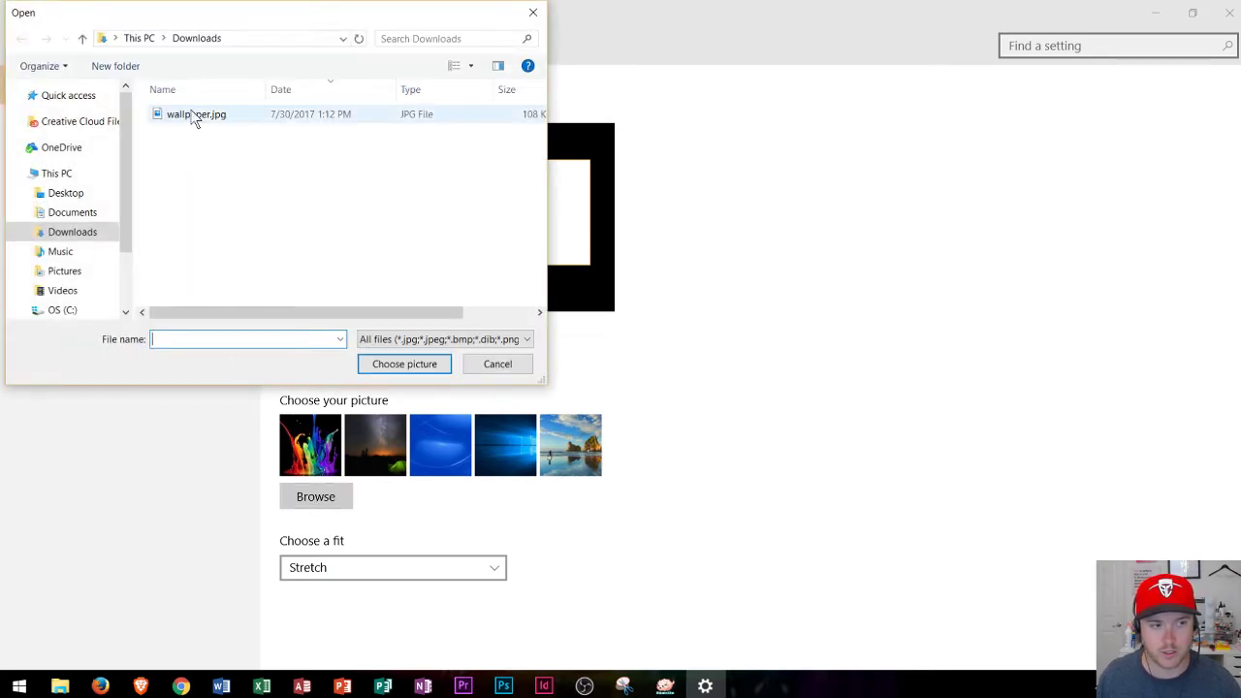
{"action": "left_click", "coordinate": [202, 112]}
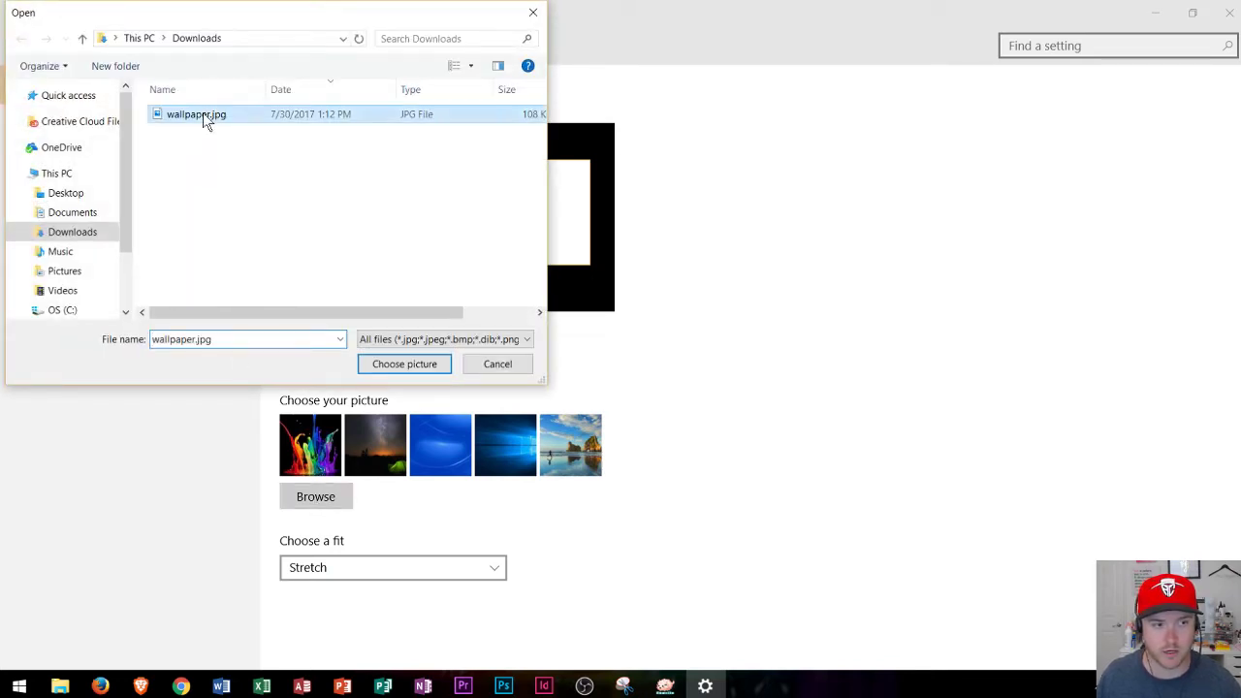
{"action": "left_click", "coordinate": [409, 367]}
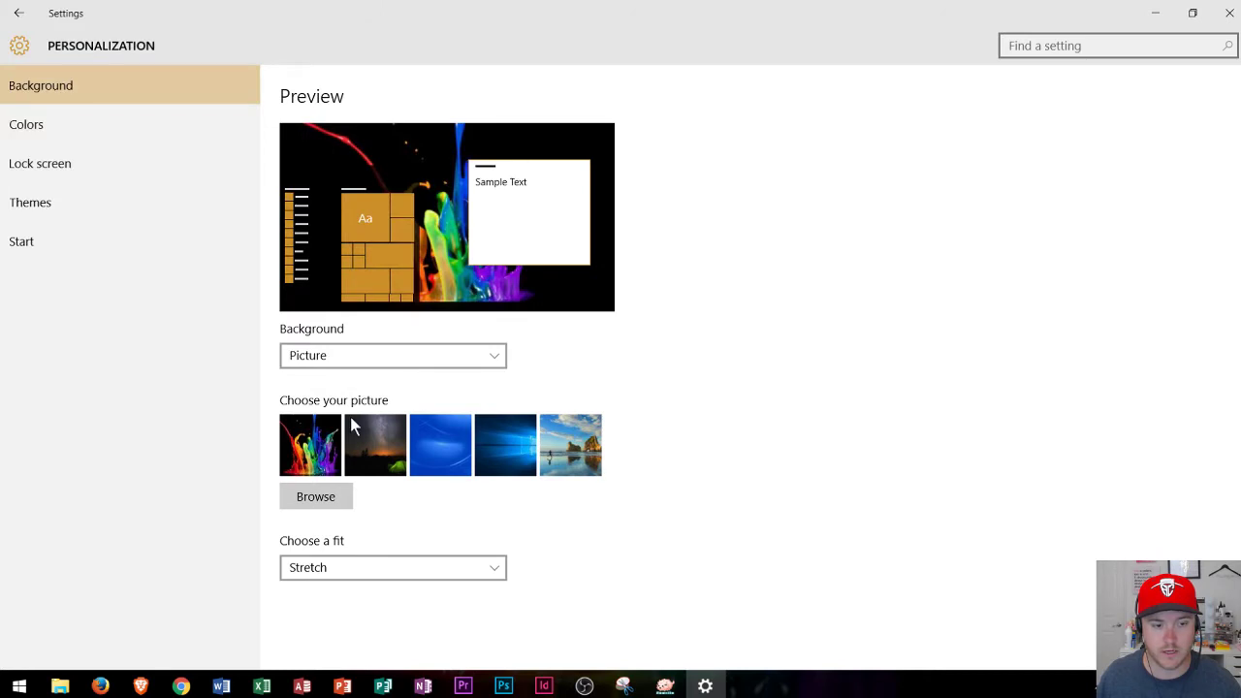
{"action": "left_click", "coordinate": [310, 446]}
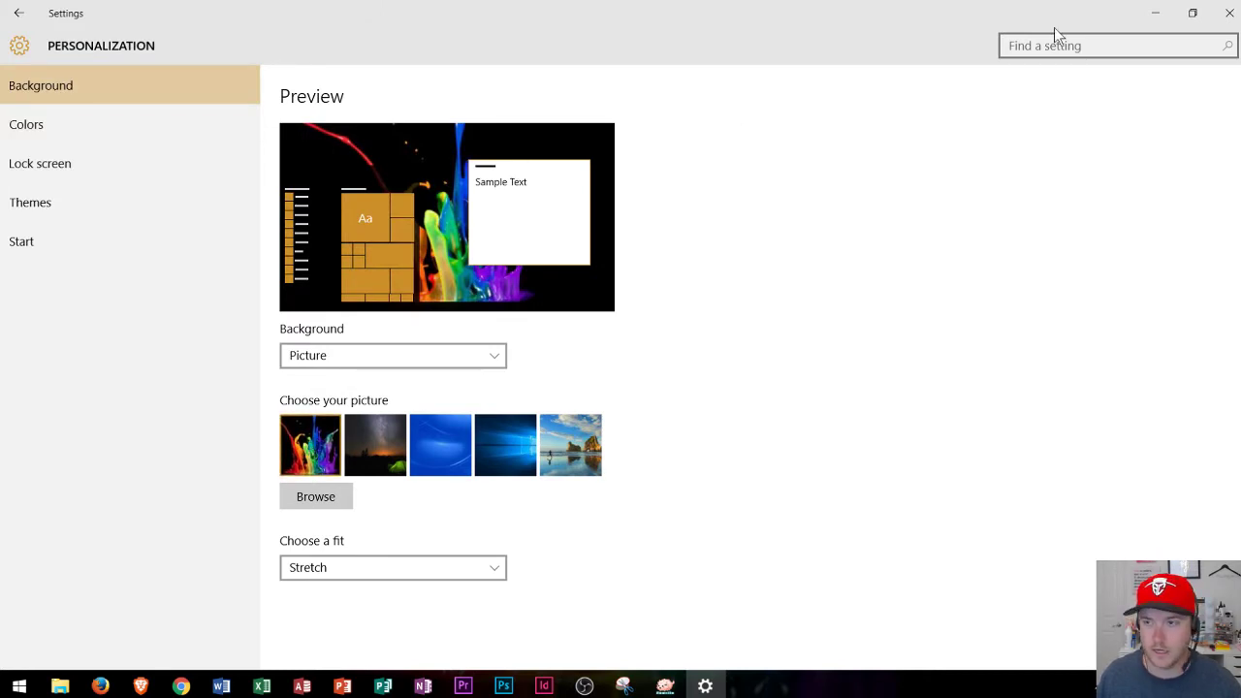
{"action": "left_click", "coordinate": [1157, 12]}
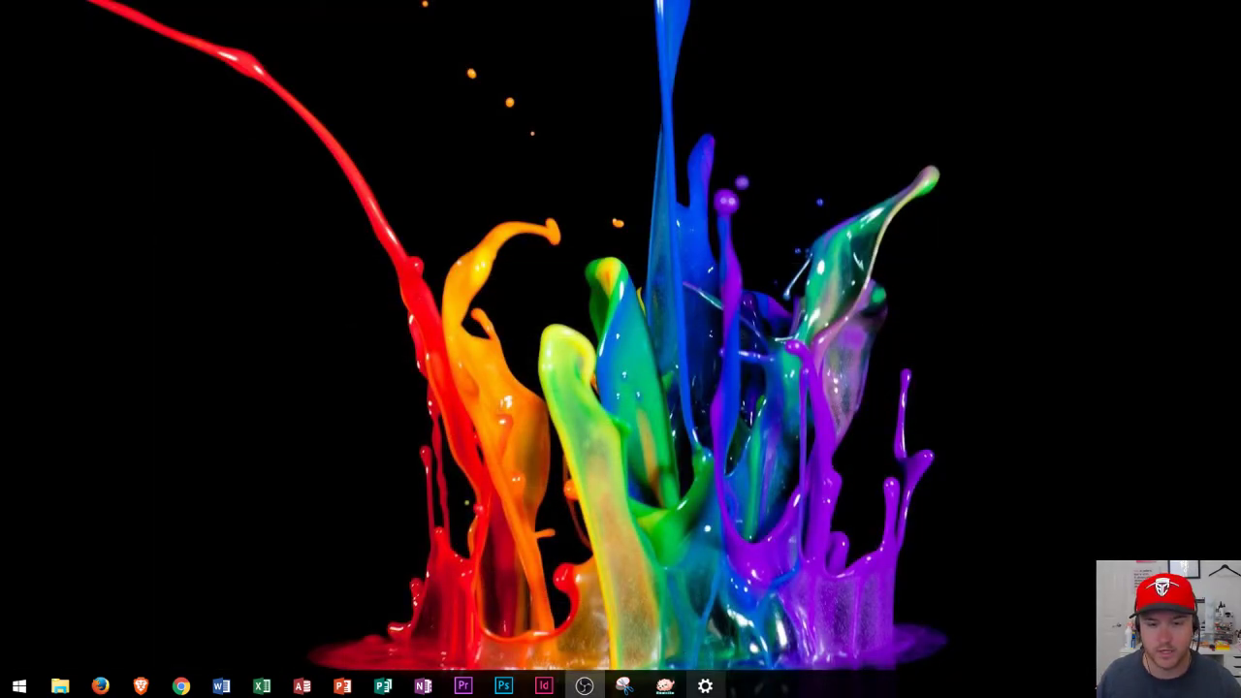
{"action": "left_click", "coordinate": [705, 686]}
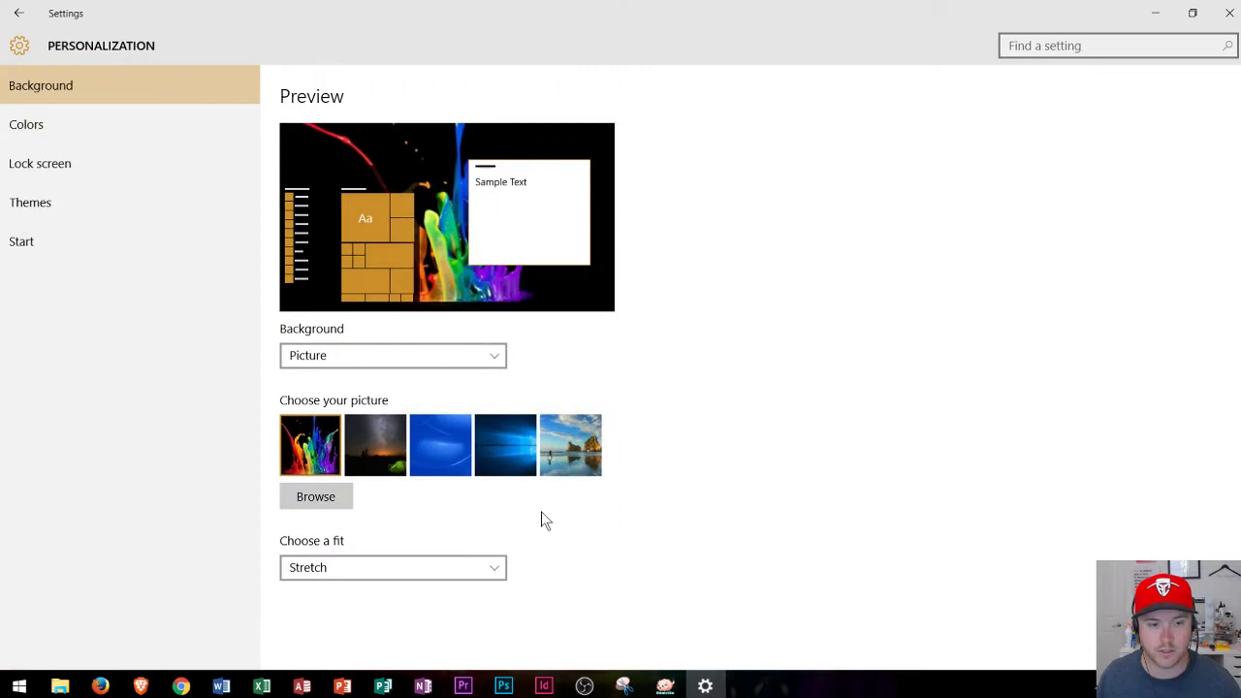
{"action": "left_click", "coordinate": [457, 567]}
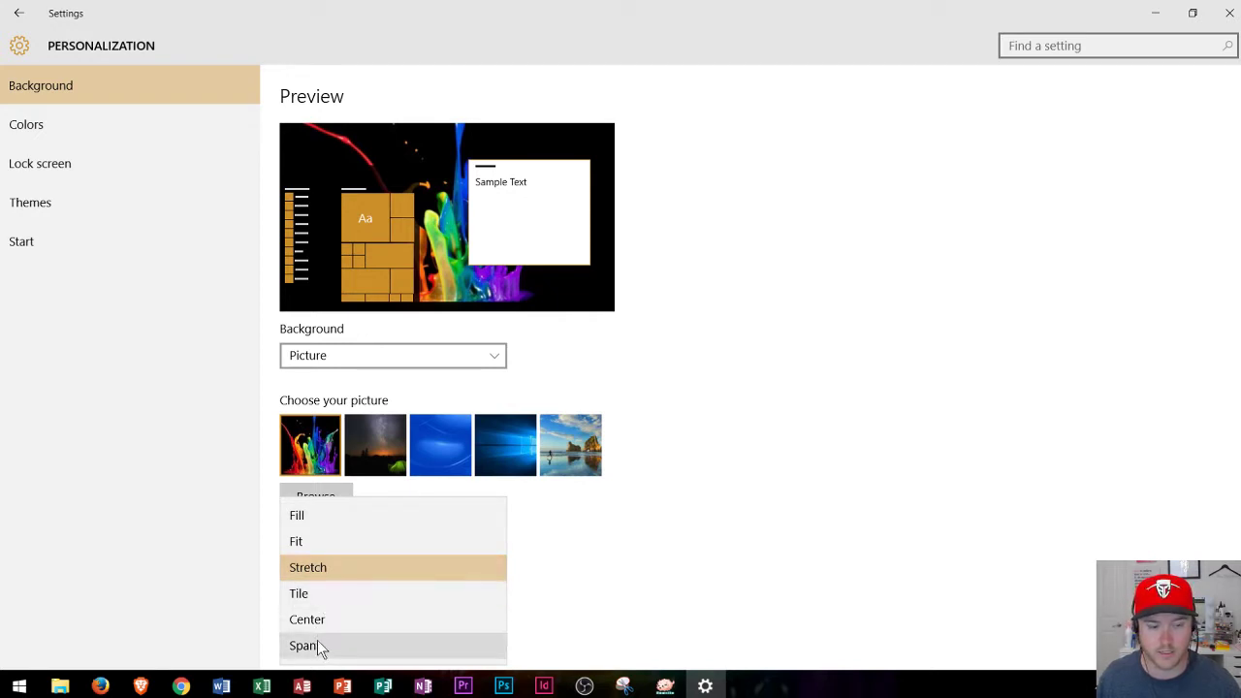
{"action": "left_click", "coordinate": [333, 598]}
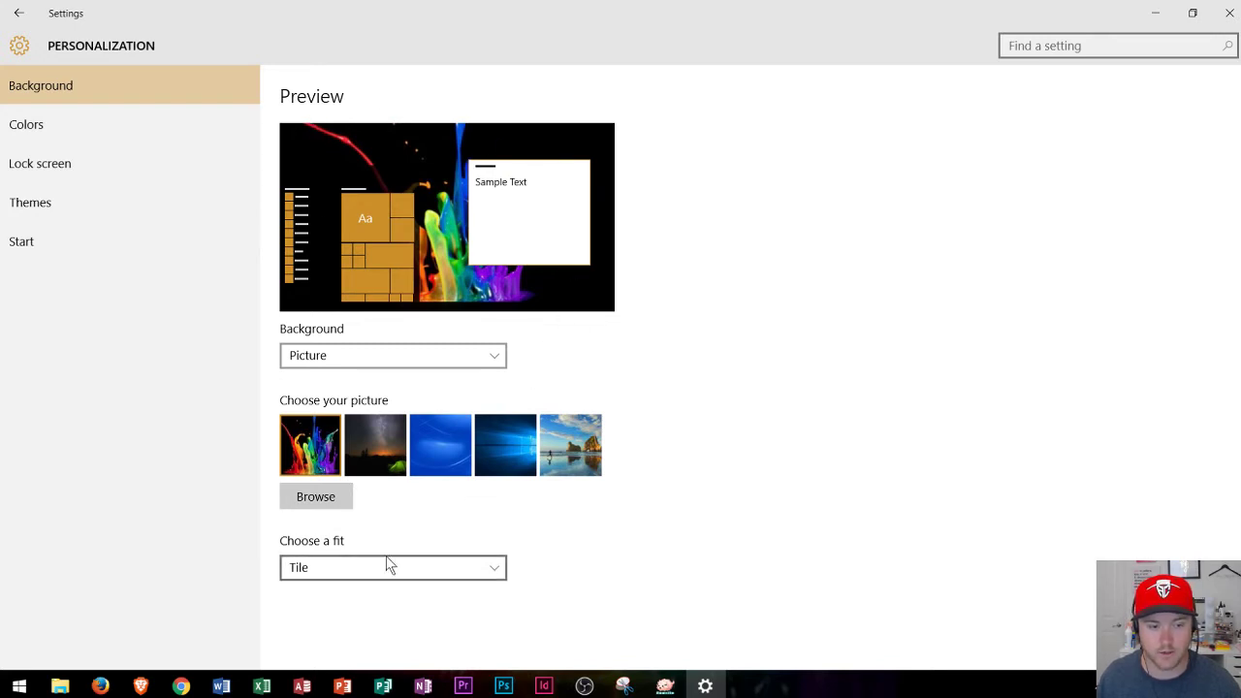
{"action": "left_click", "coordinate": [388, 566]}
{"action": "left_click", "coordinate": [334, 543]}
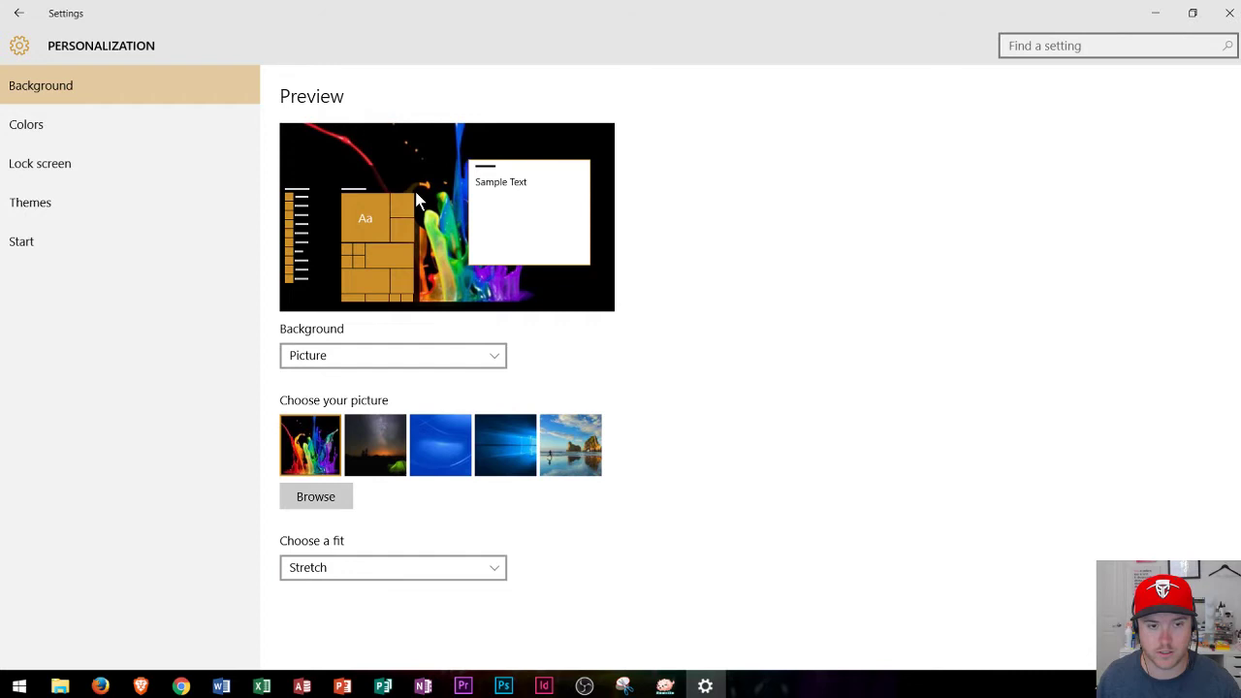
{"action": "left_click", "coordinate": [403, 572]}
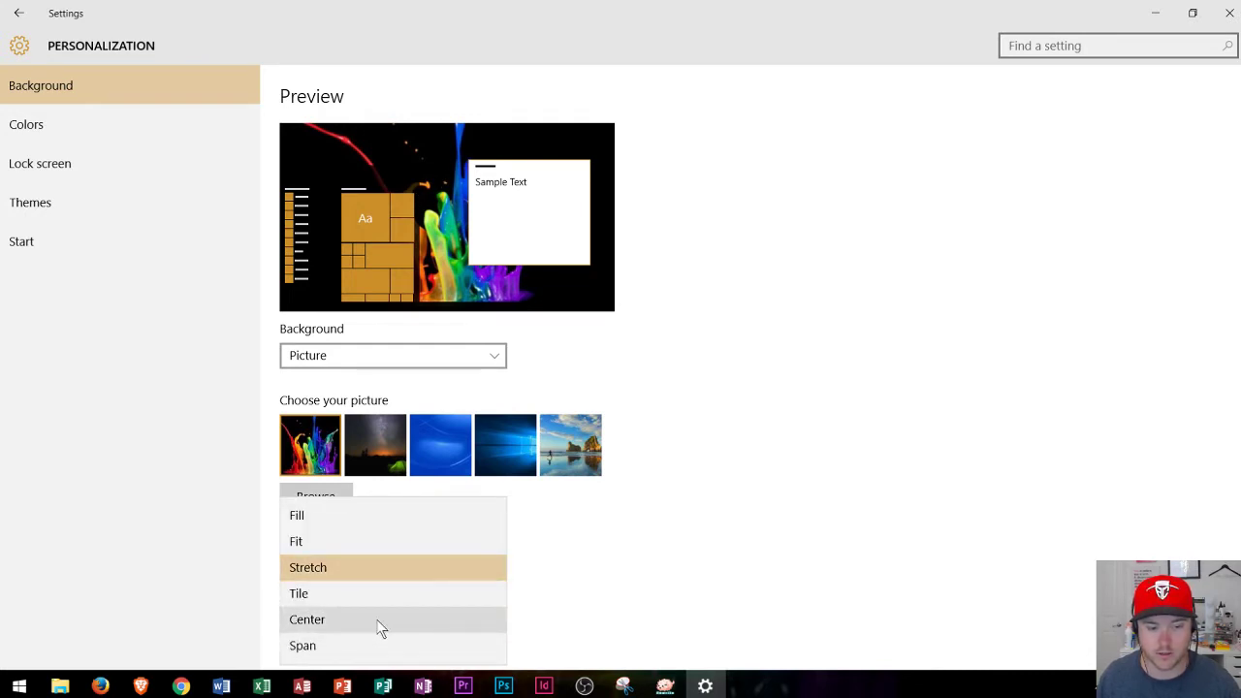
{"action": "left_click", "coordinate": [582, 568]}
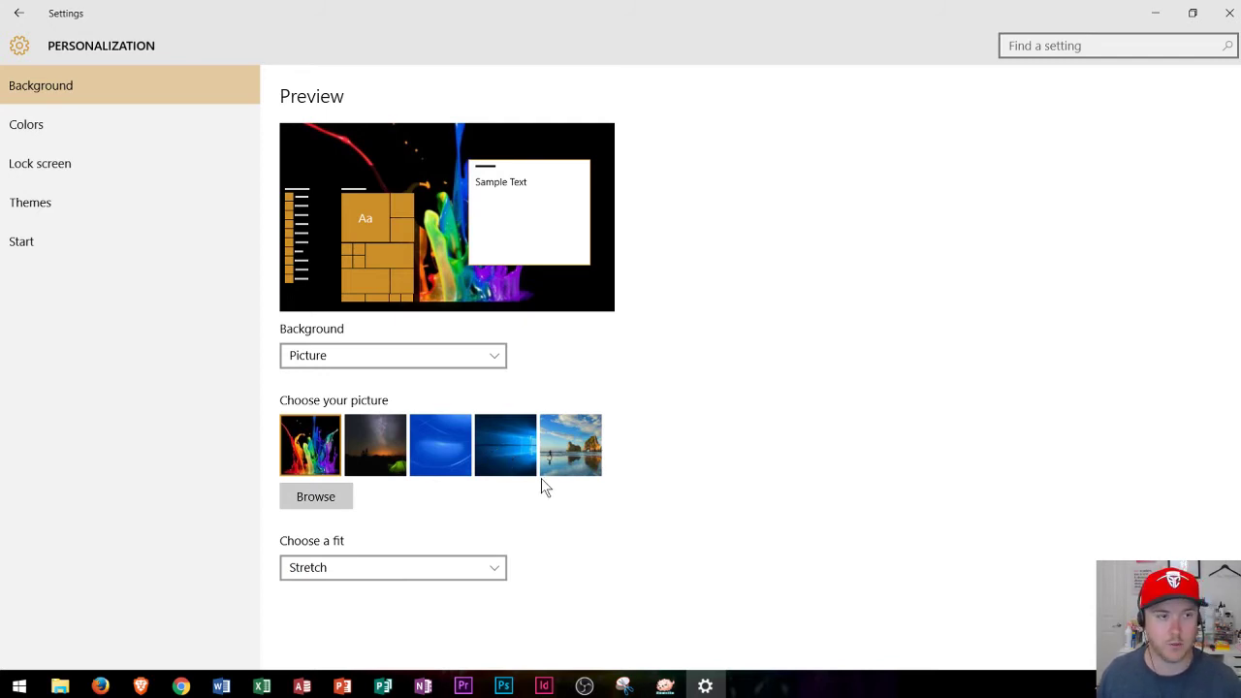
- Go to the Colors page and check the Start menu's current colour
{"action": "left_click", "coordinate": [51, 120]}
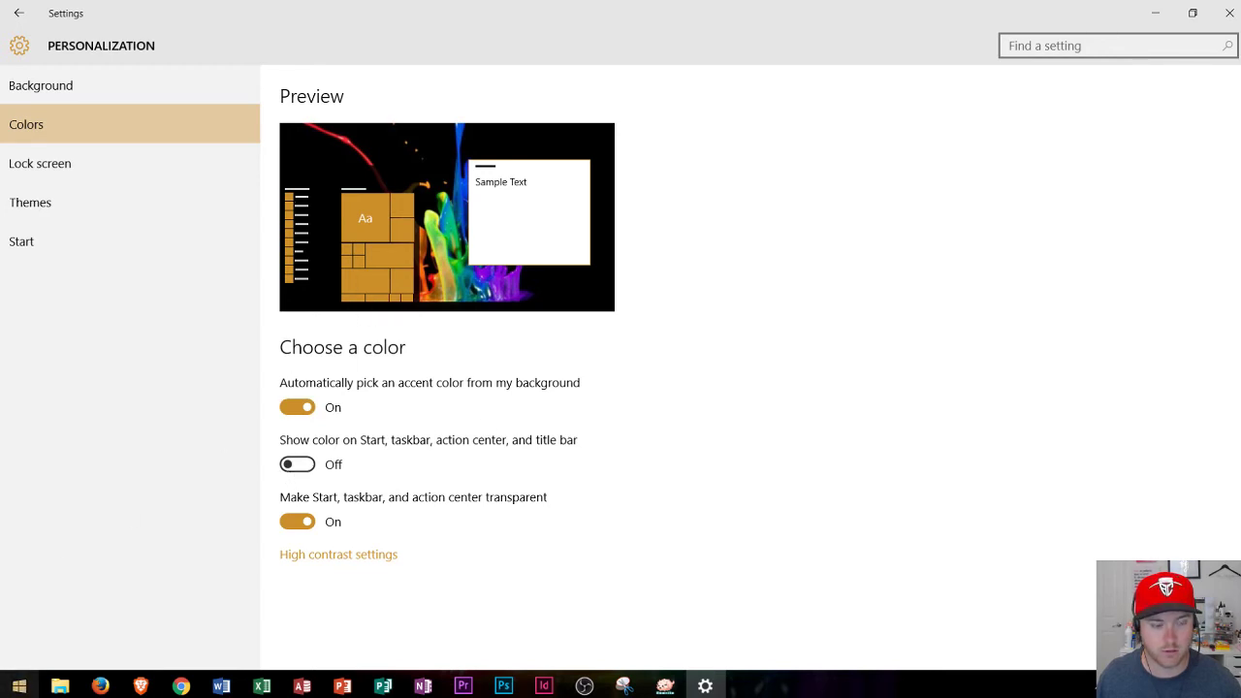
{"action": "left_click", "coordinate": [18, 685]}
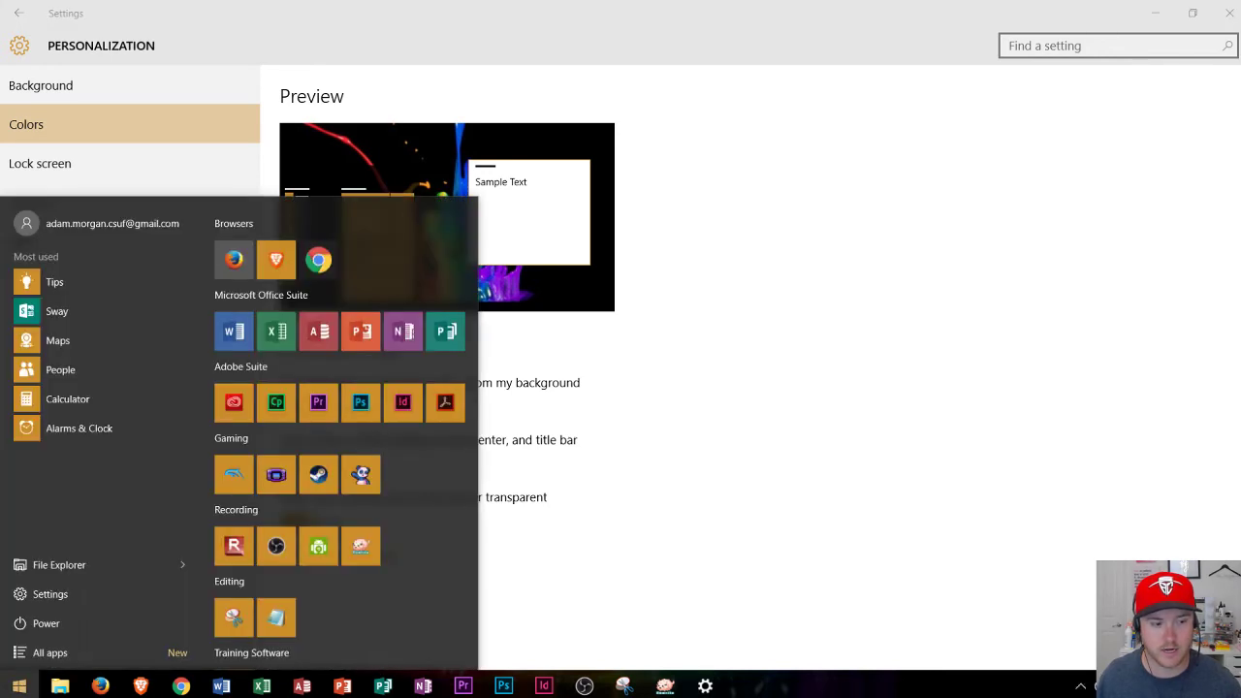
{"action": "left_click", "coordinate": [18, 685]}
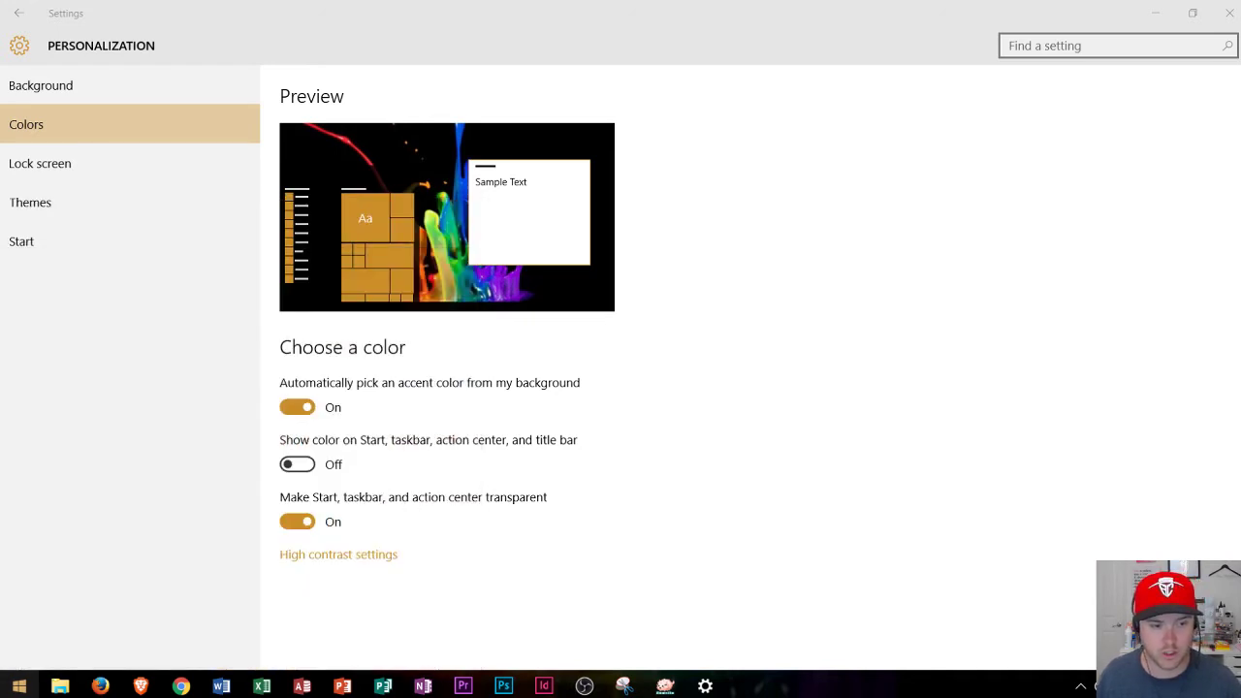
- Turn off automatic accent colour, choose the blue swatch, and preview it in Start
{"action": "left_click", "coordinate": [303, 409]}
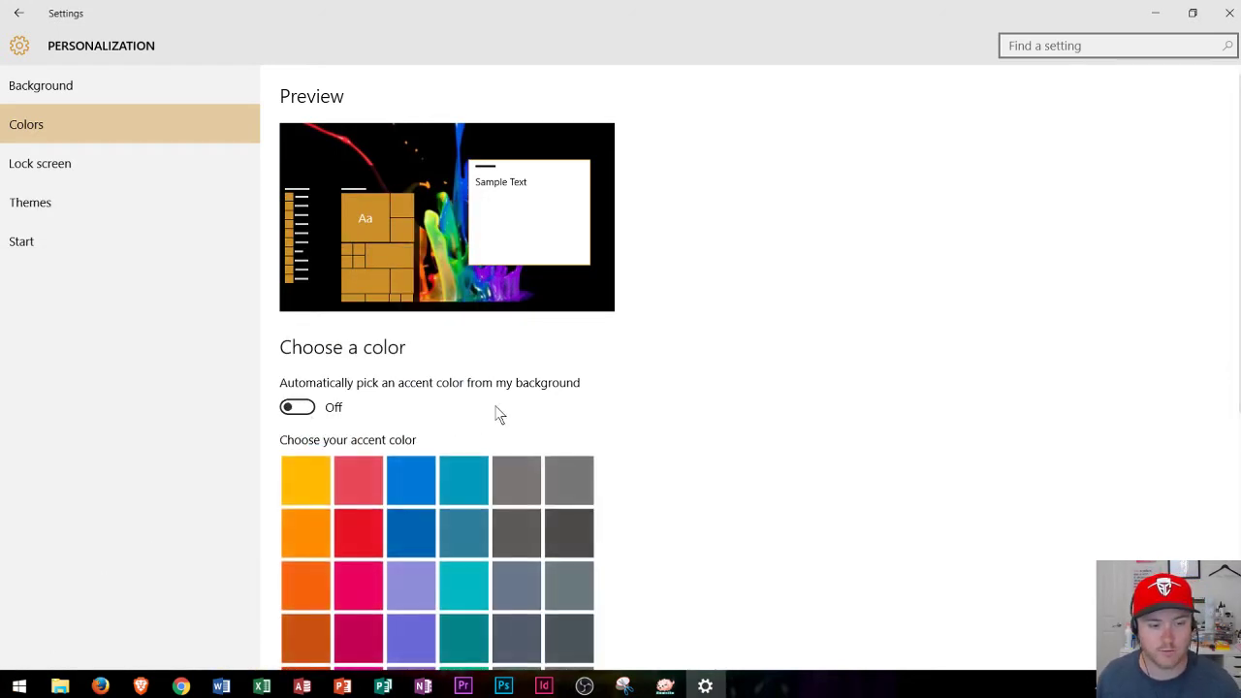
{"action": "scroll", "coordinate": [504, 407], "scroll_direction": "down", "scroll_amount": 2}
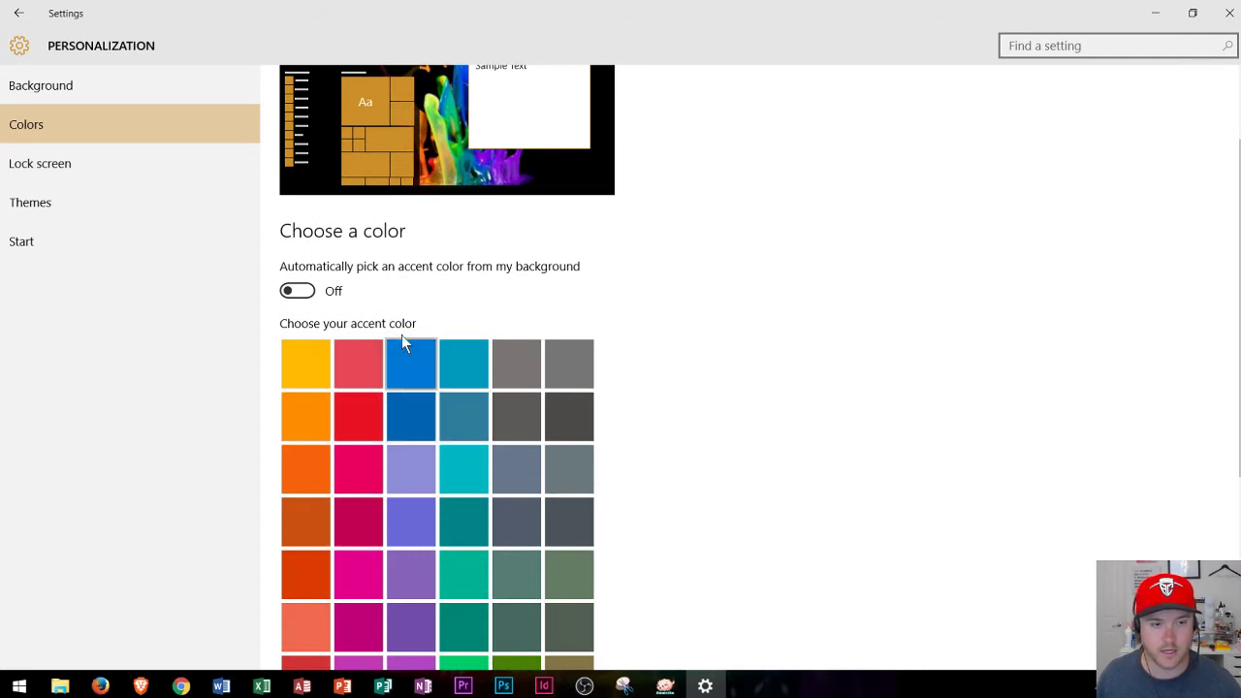
{"action": "left_click", "coordinate": [412, 374]}
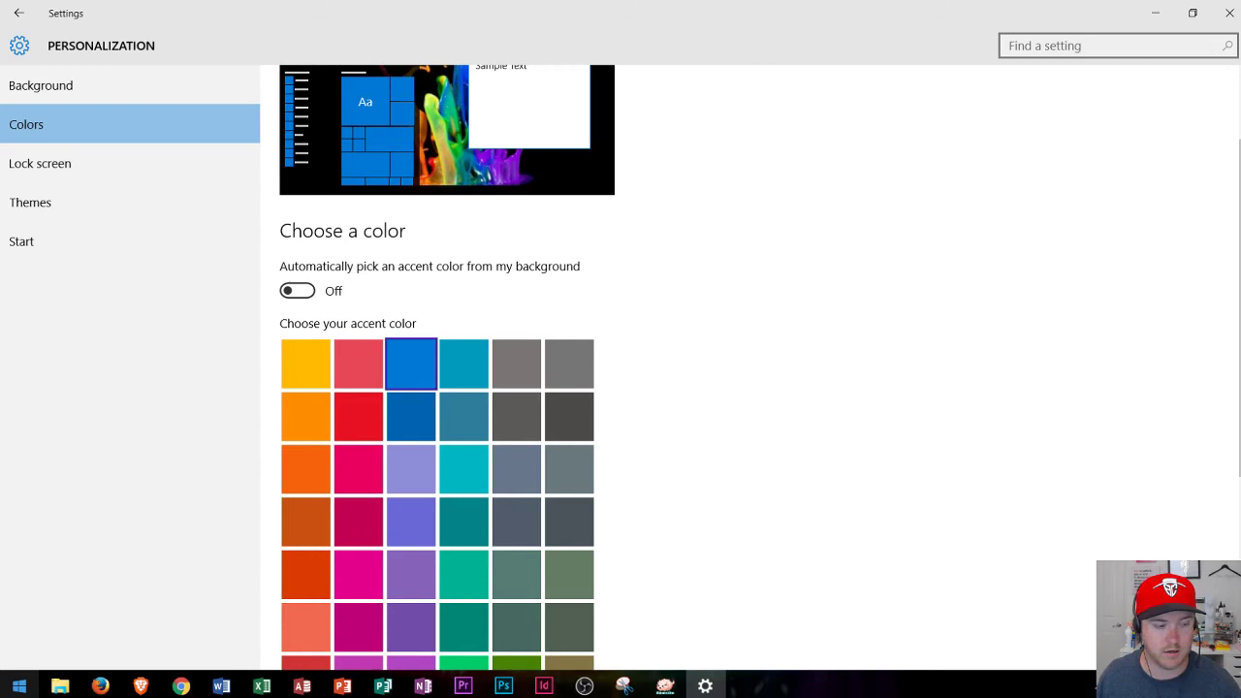
{"action": "key", "text": "super"}
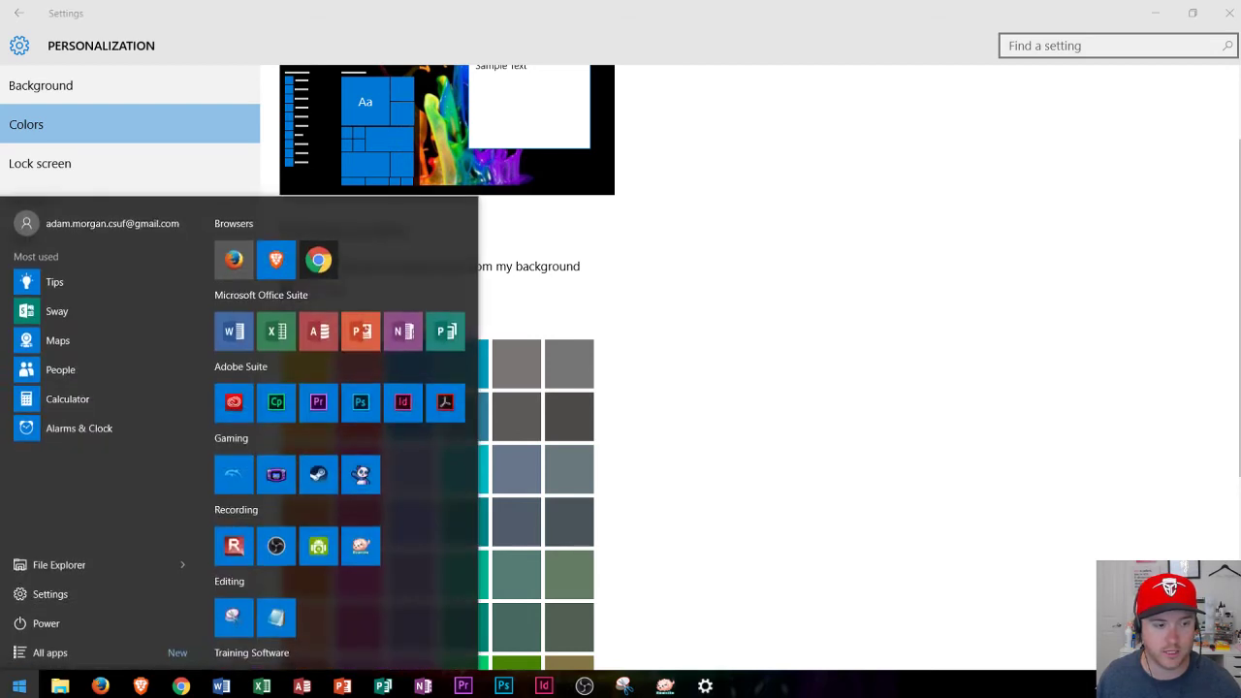
{"action": "key", "text": "super"}
{"action": "scroll", "coordinate": [678, 390], "scroll_direction": "down", "scroll_amount": 3}
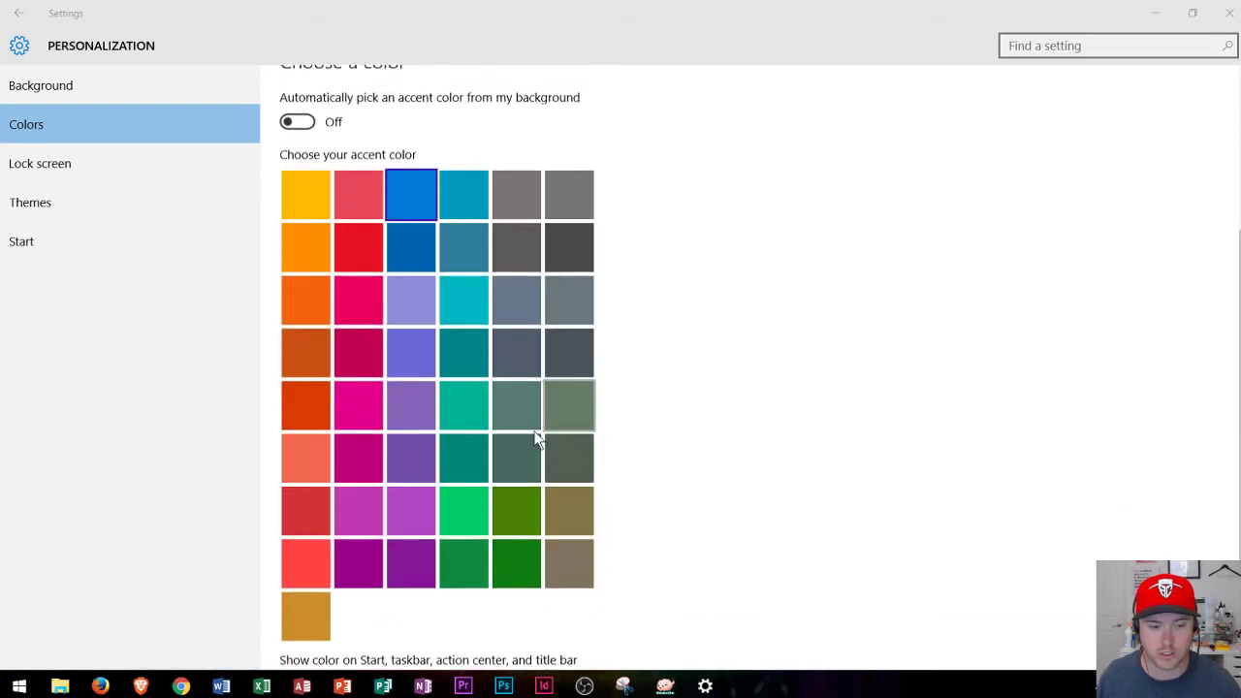
{"action": "scroll", "coordinate": [401, 388], "scroll_direction": "down", "scroll_amount": 2}
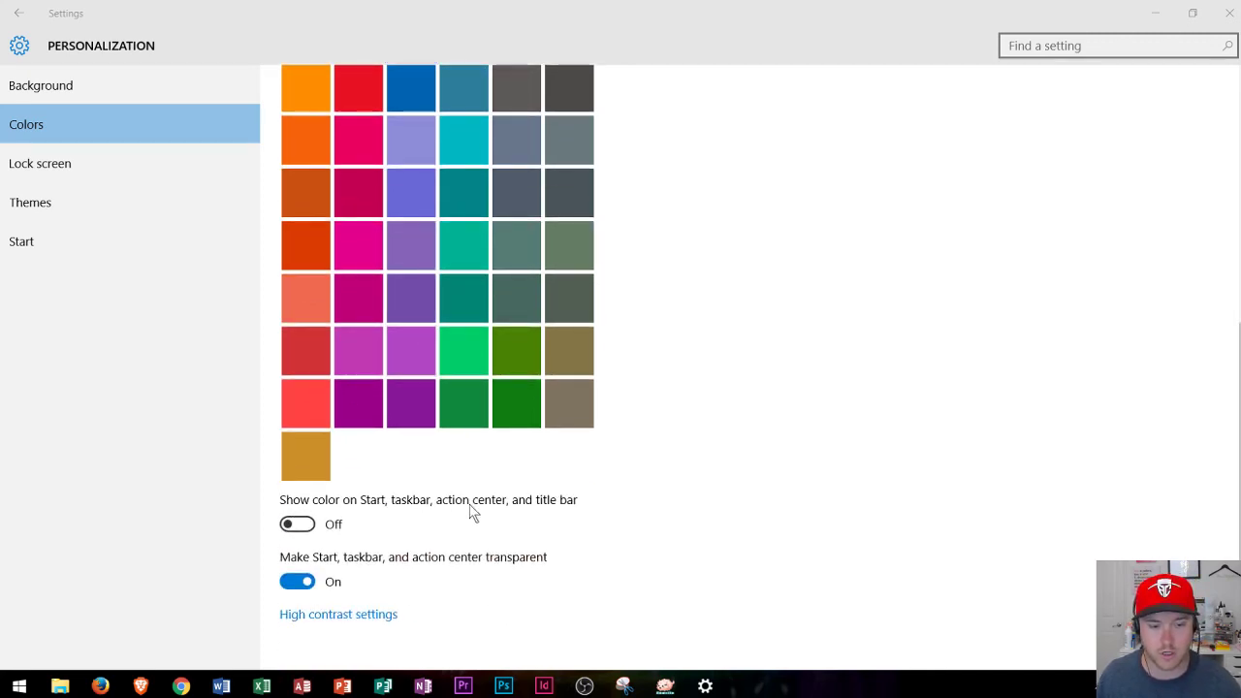
- Show accent colour on Start, taskbar, action center and title bars, trying red, crimson, teal, purple
{"action": "left_click", "coordinate": [300, 525]}
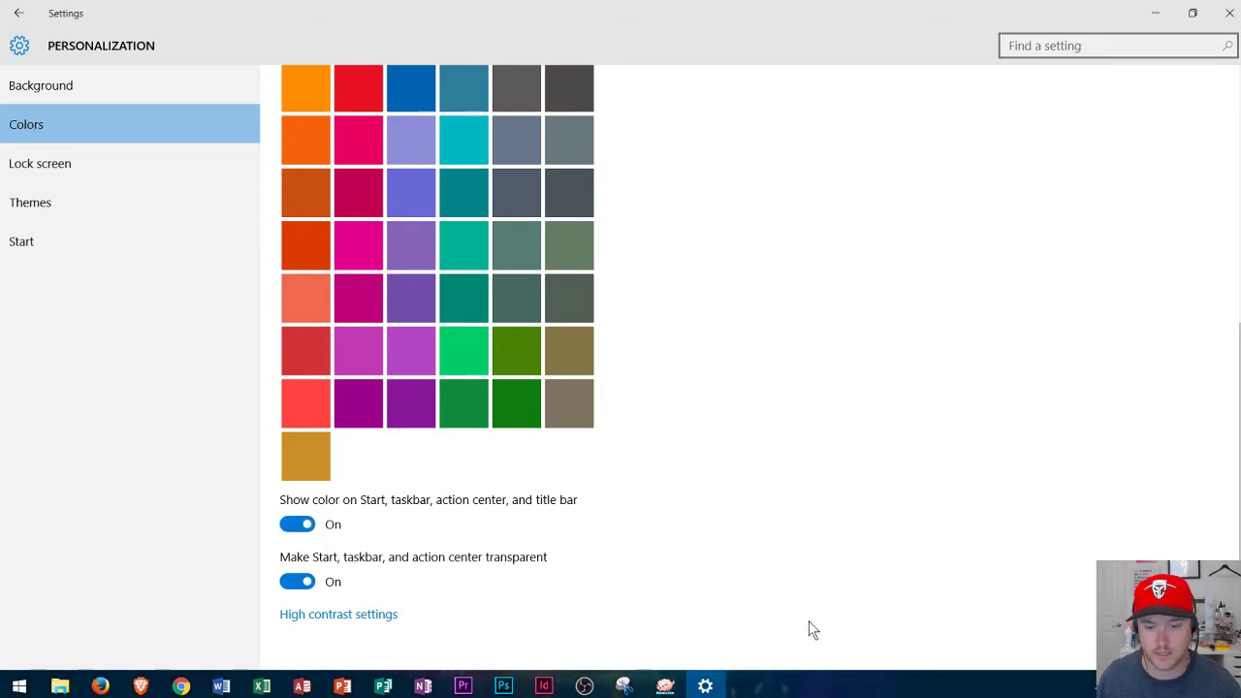
{"action": "left_click", "coordinate": [296, 401]}
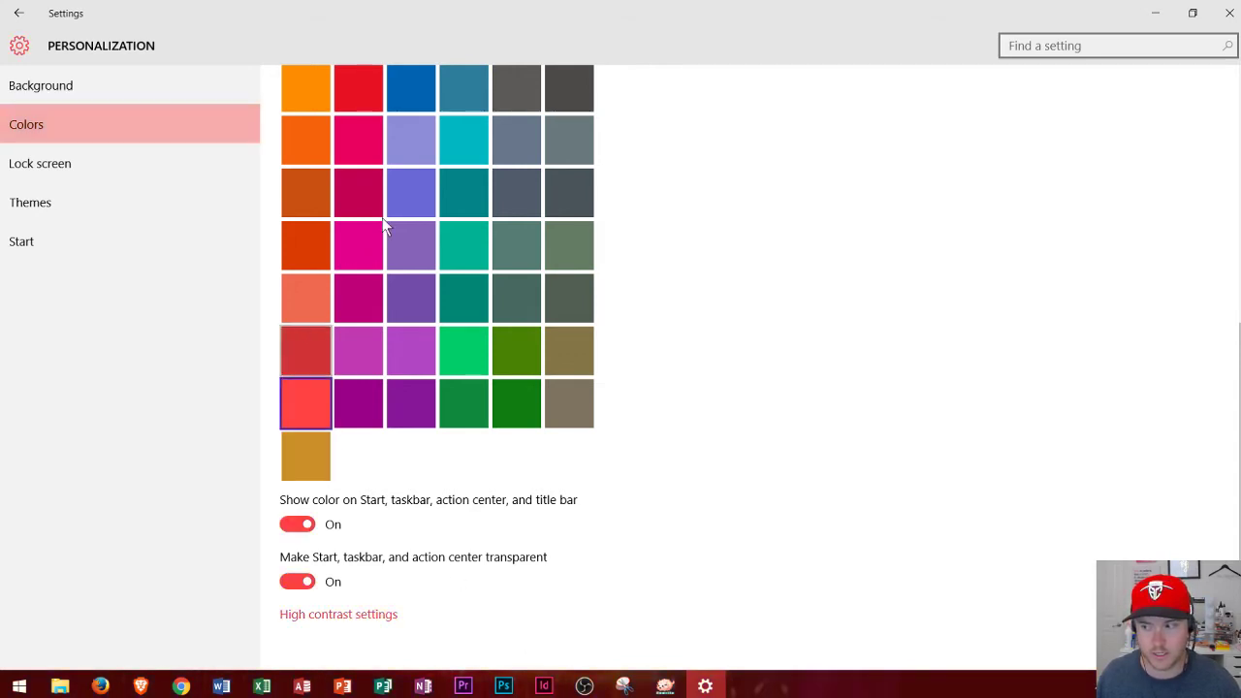
{"action": "left_click", "coordinate": [359, 199]}
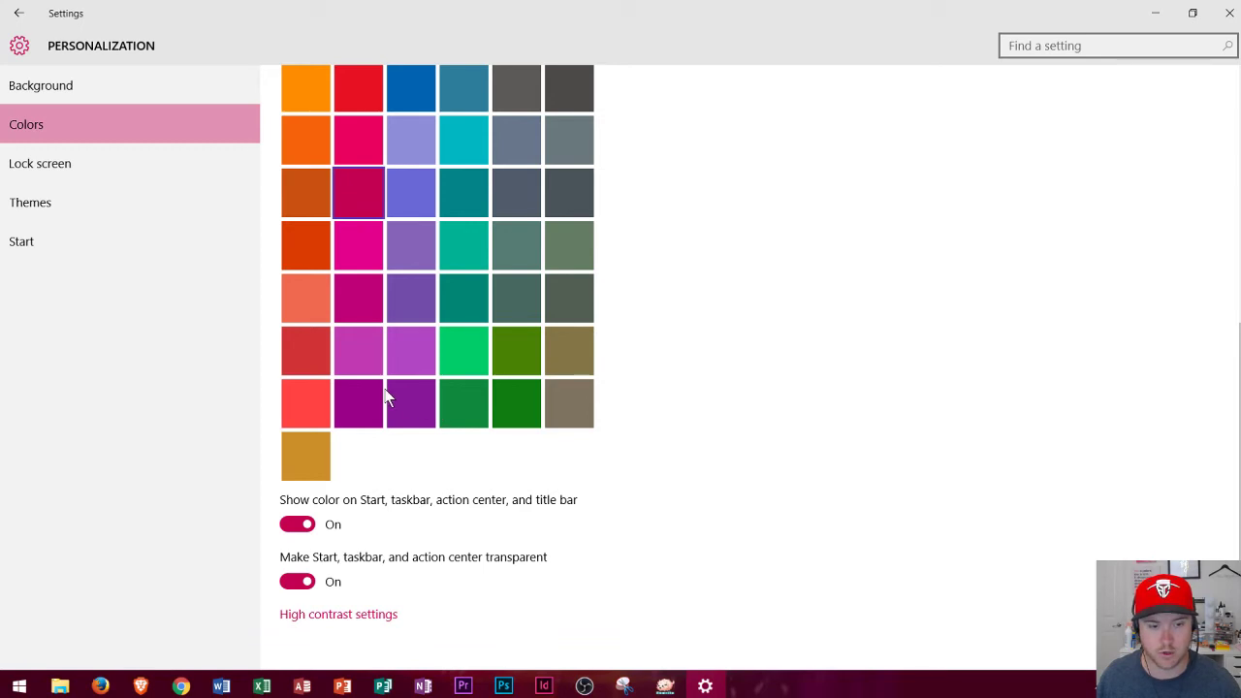
{"action": "key", "text": "Right"}
{"action": "key", "text": "Right"}
{"action": "key", "text": "Down"}
{"action": "key", "text": "Down"}
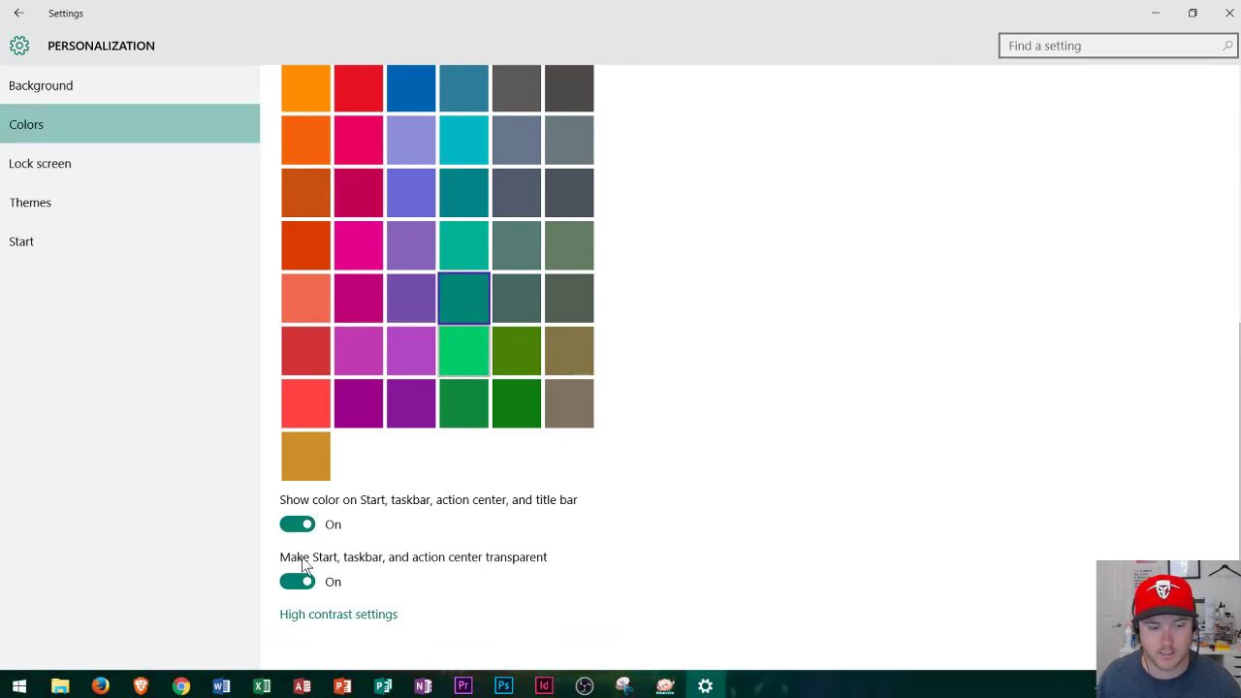
{"action": "key", "text": "Down"}
{"action": "key", "text": "Down"}
{"action": "key", "text": "Left"}
{"action": "key", "text": "Left"}
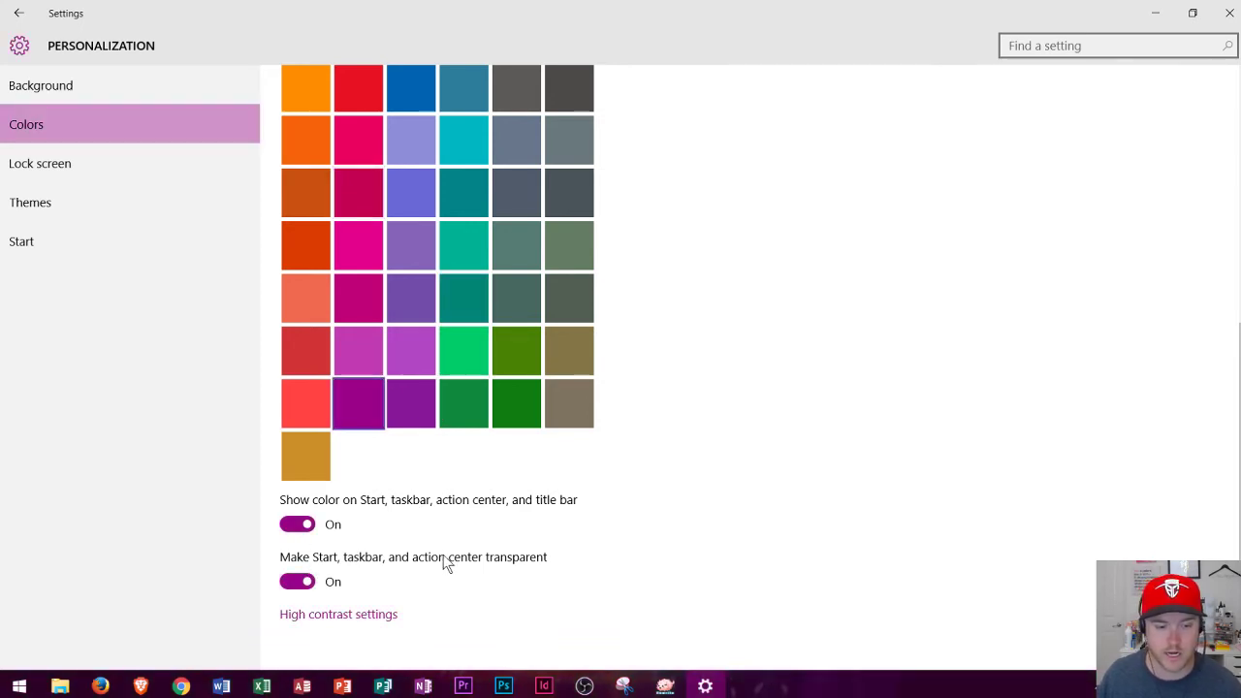
- Toggle transparency off and back on, then restore blue as the accent colour
{"action": "left_click", "coordinate": [303, 586]}
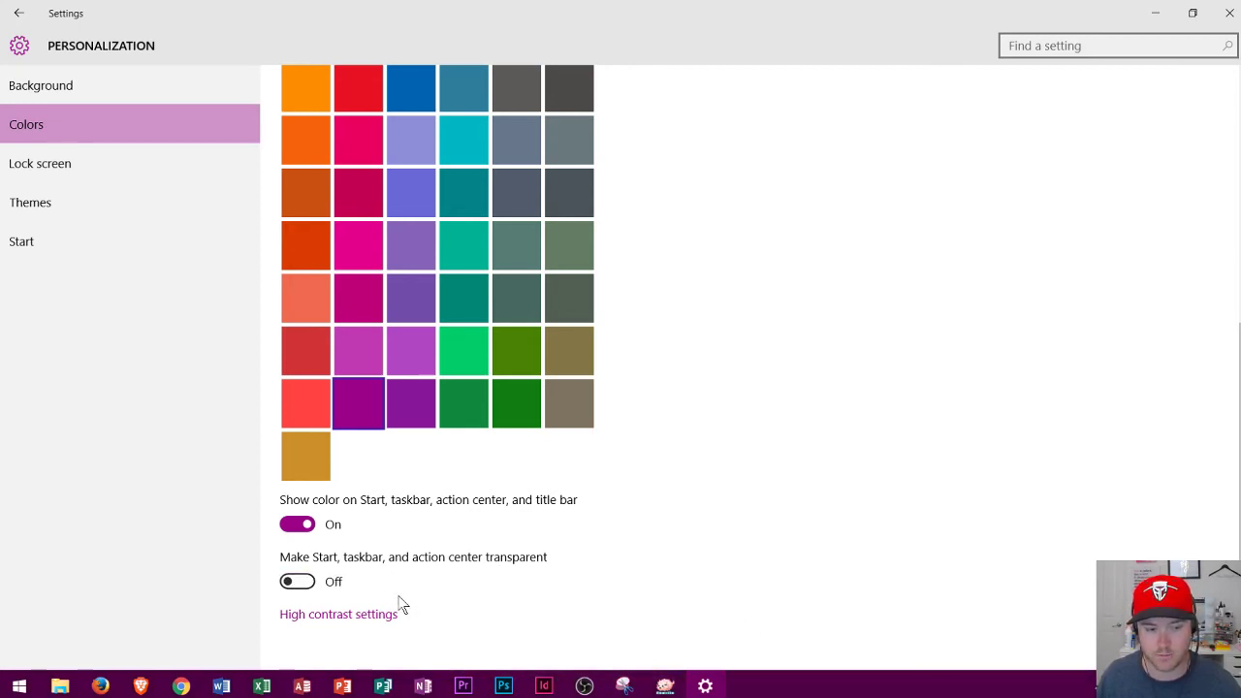
{"action": "left_click", "coordinate": [301, 582]}
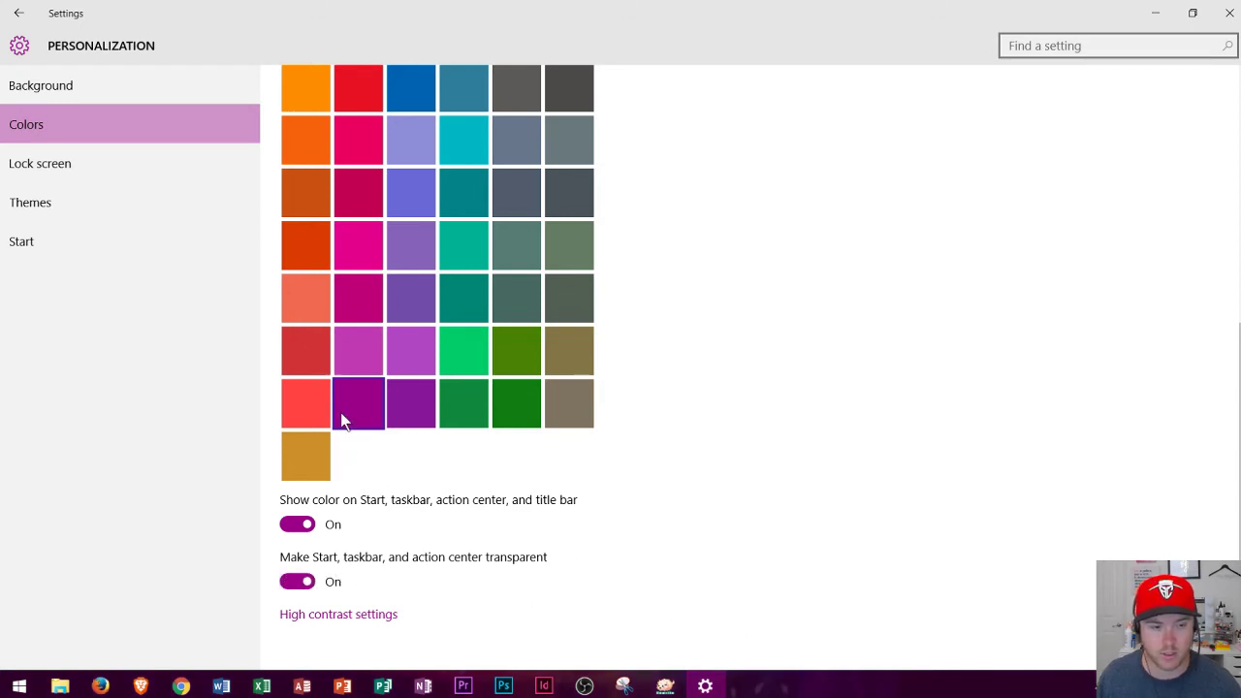
{"action": "scroll", "coordinate": [356, 312], "scroll_direction": "up", "scroll_amount": 1}
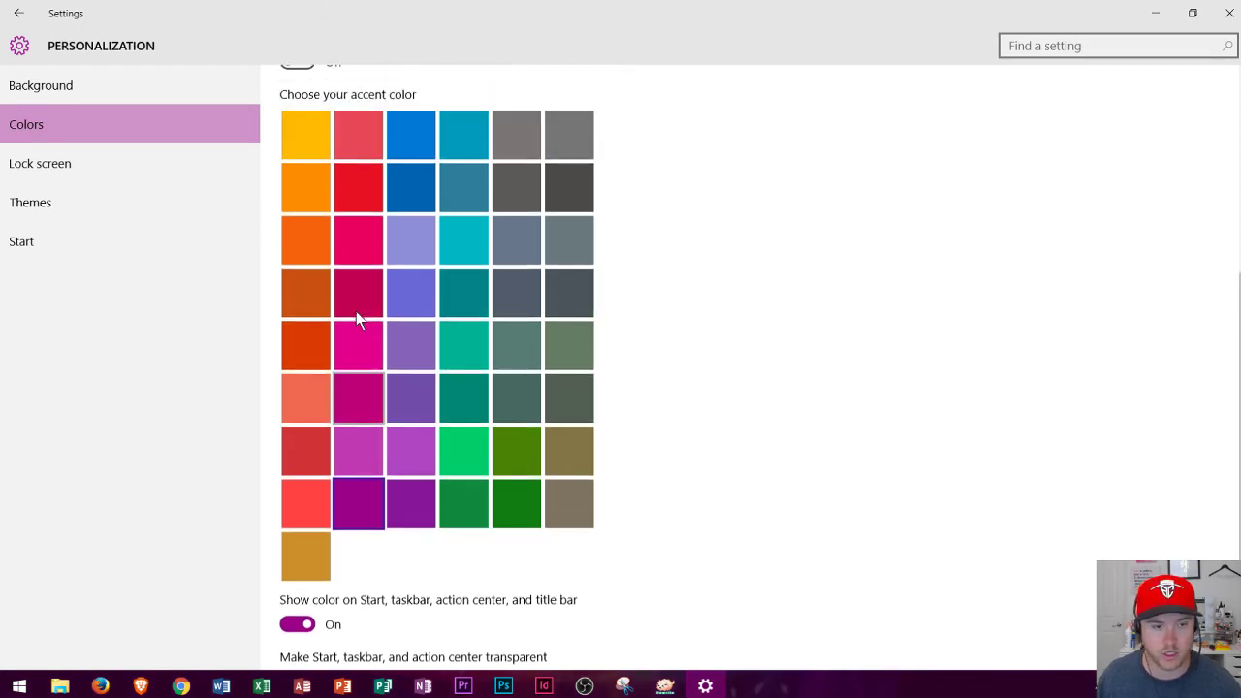
{"action": "left_click", "coordinate": [412, 209]}
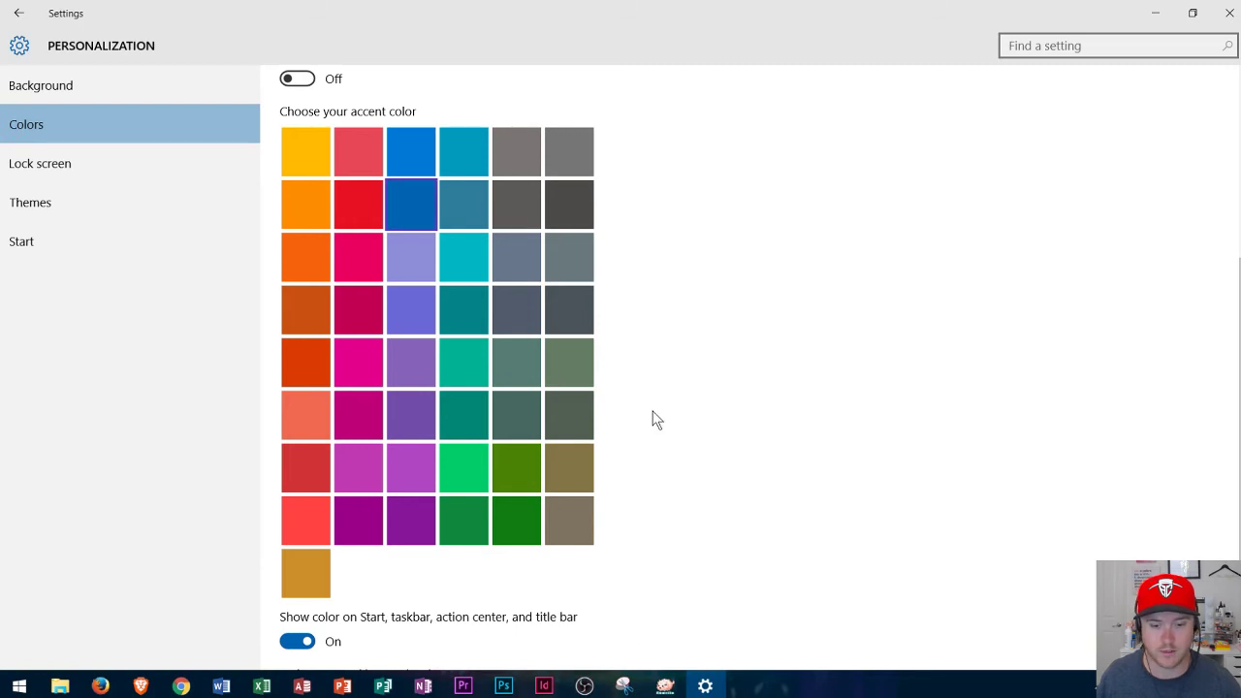
{"action": "scroll", "coordinate": [593, 382], "scroll_direction": "down", "scroll_amount": 1}
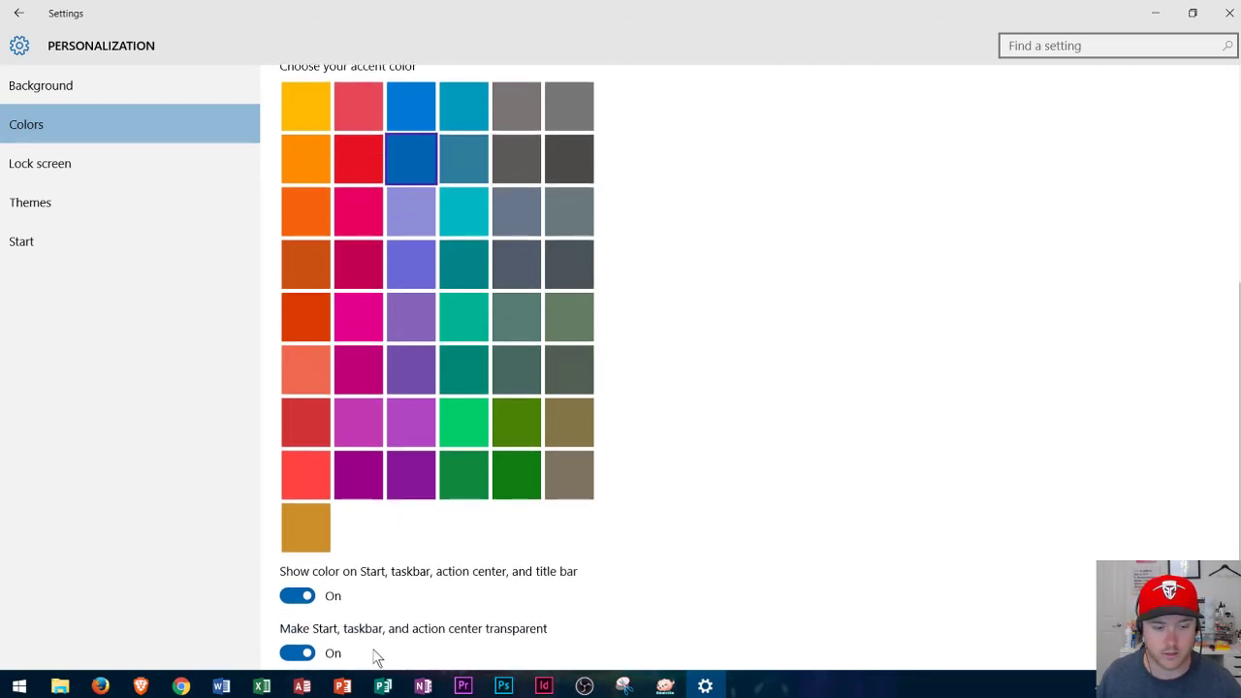
{"action": "left_click", "coordinate": [41, 171]}
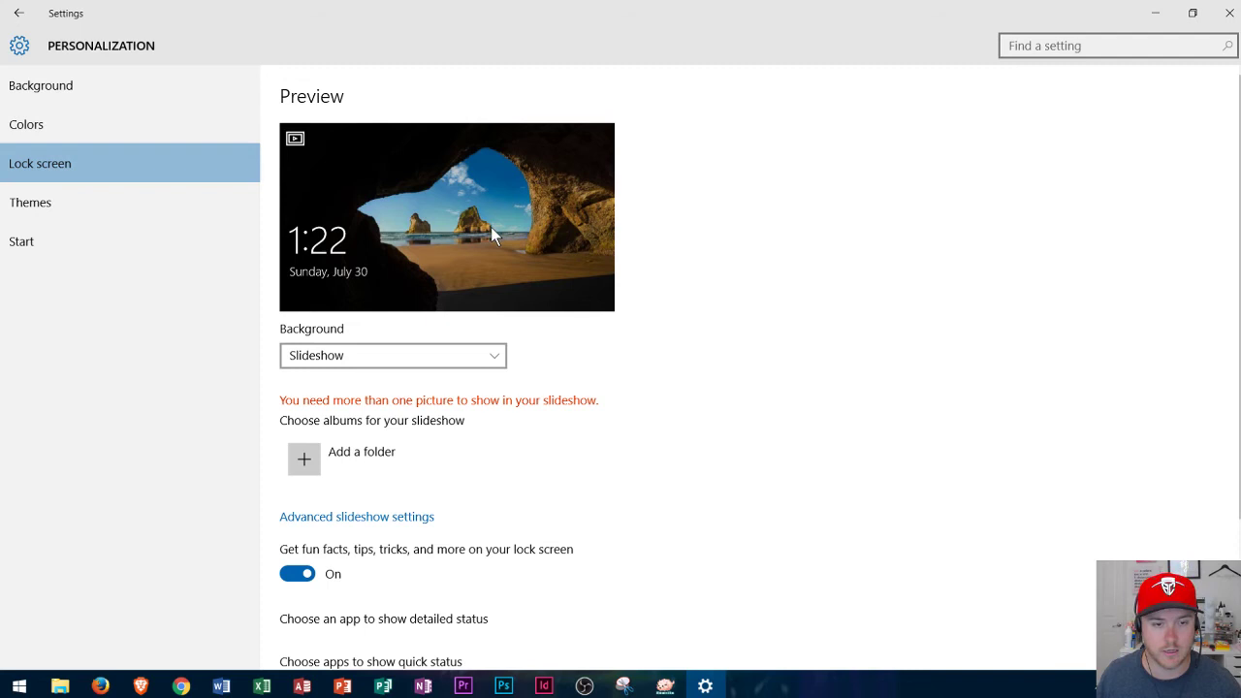
- Review the lock screen Background dropdown options, currently set to Slideshow
{"action": "left_click", "coordinate": [457, 355]}
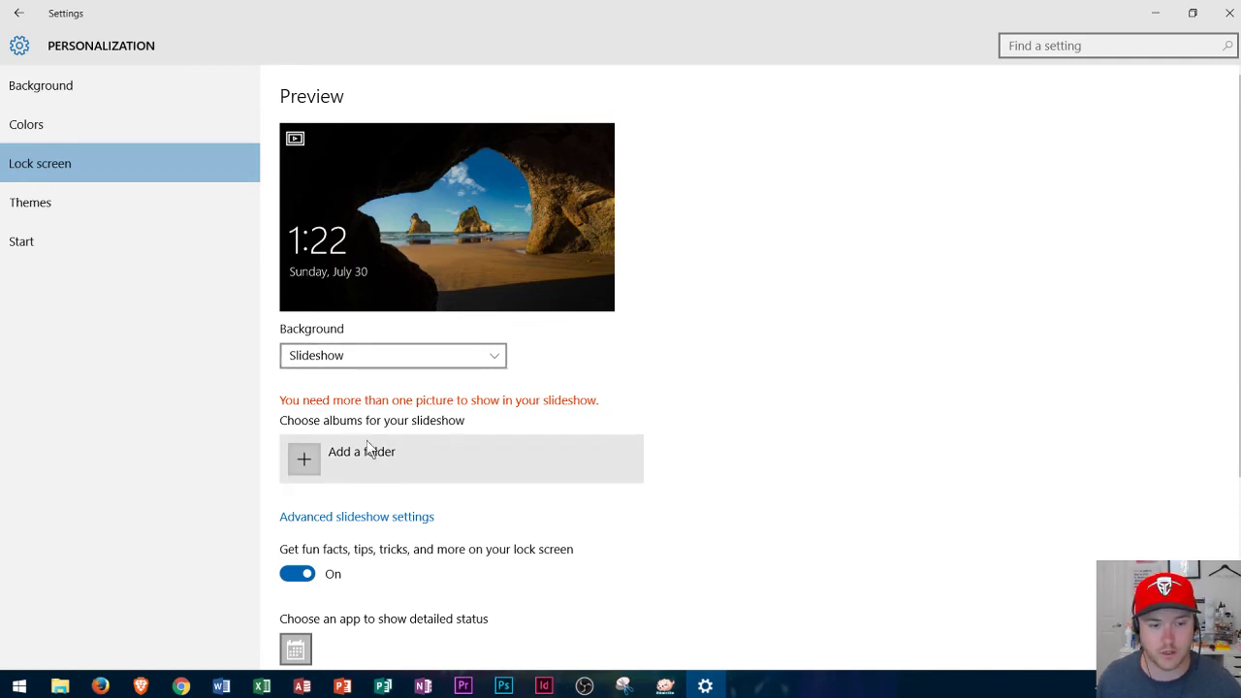
- Set the lock screen background to Windows spotlight and review the page's quick-status options
{"action": "left_click", "coordinate": [439, 358]}
{"action": "left_click", "coordinate": [384, 301]}
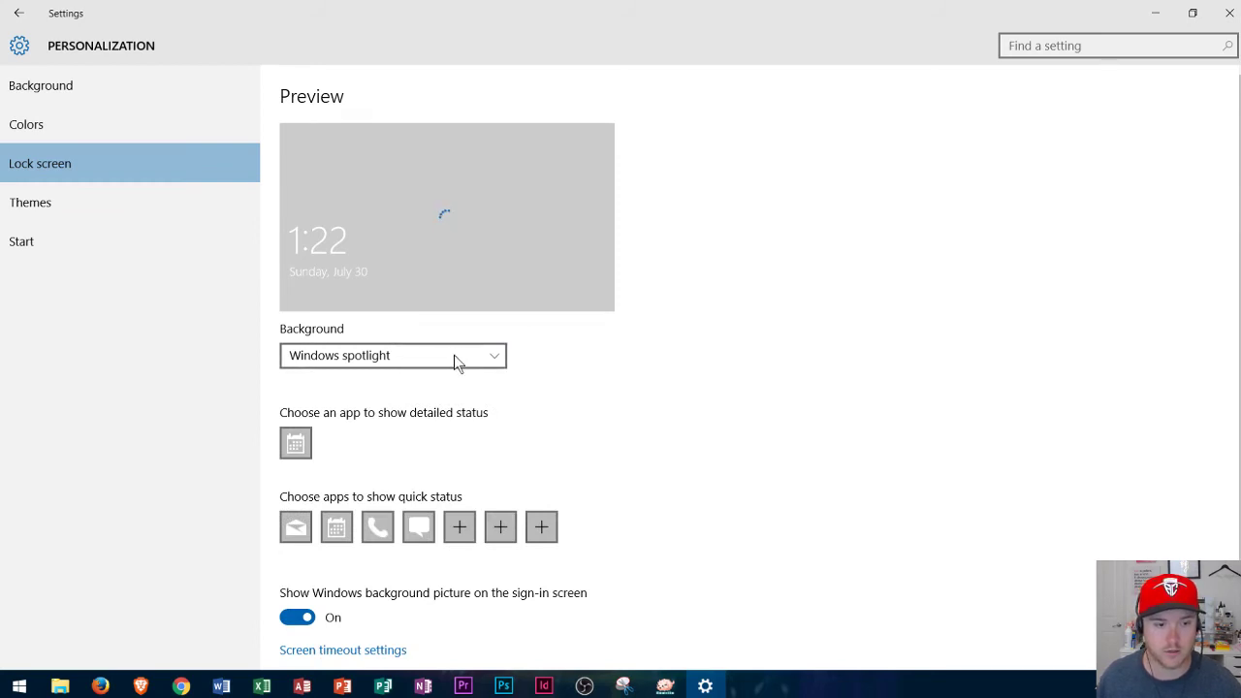
{"action": "scroll", "coordinate": [441, 435], "scroll_direction": "down", "scroll_amount": 1}
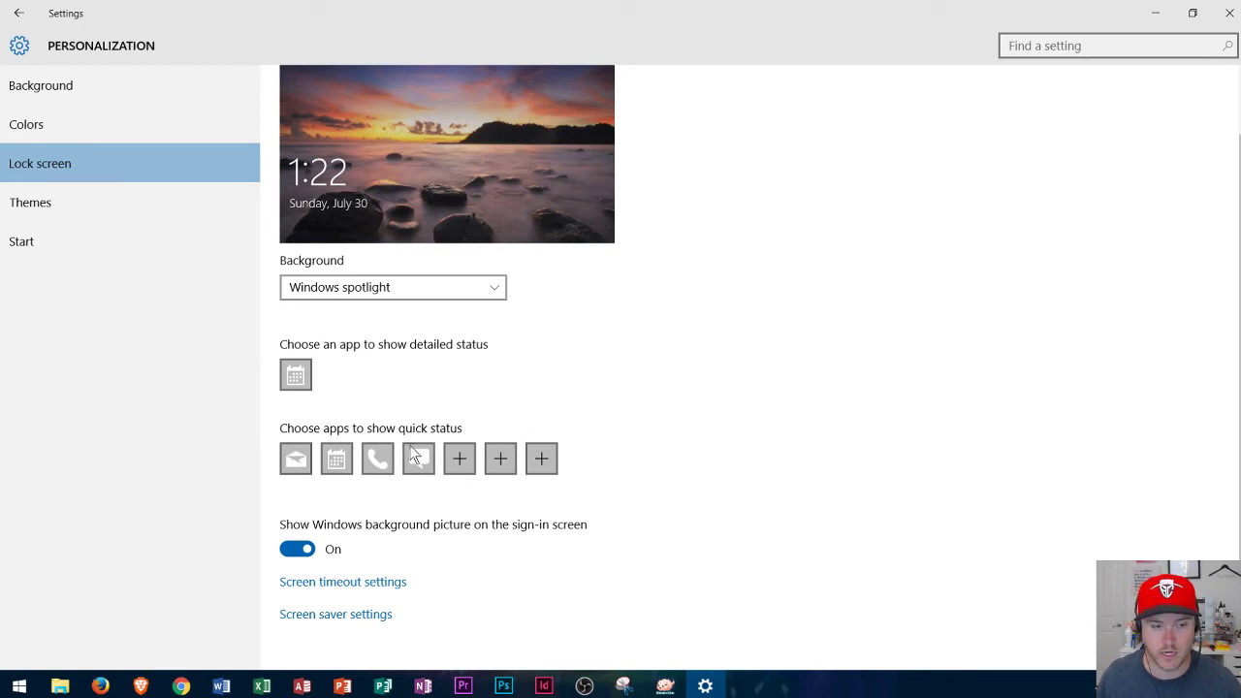
{"action": "scroll", "coordinate": [420, 364], "scroll_direction": "up", "scroll_amount": 1}
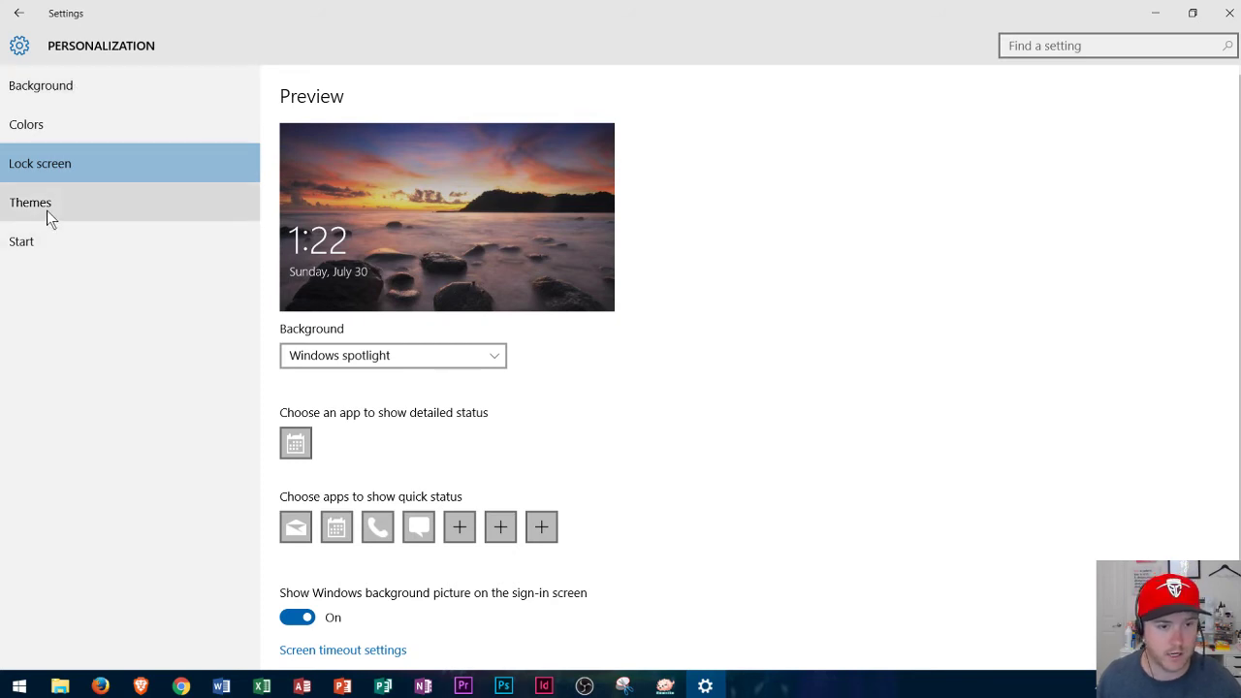
- Go to Themes, then Theme settings, and browse the classic Control Panel theme list
{"action": "left_click", "coordinate": [83, 215]}
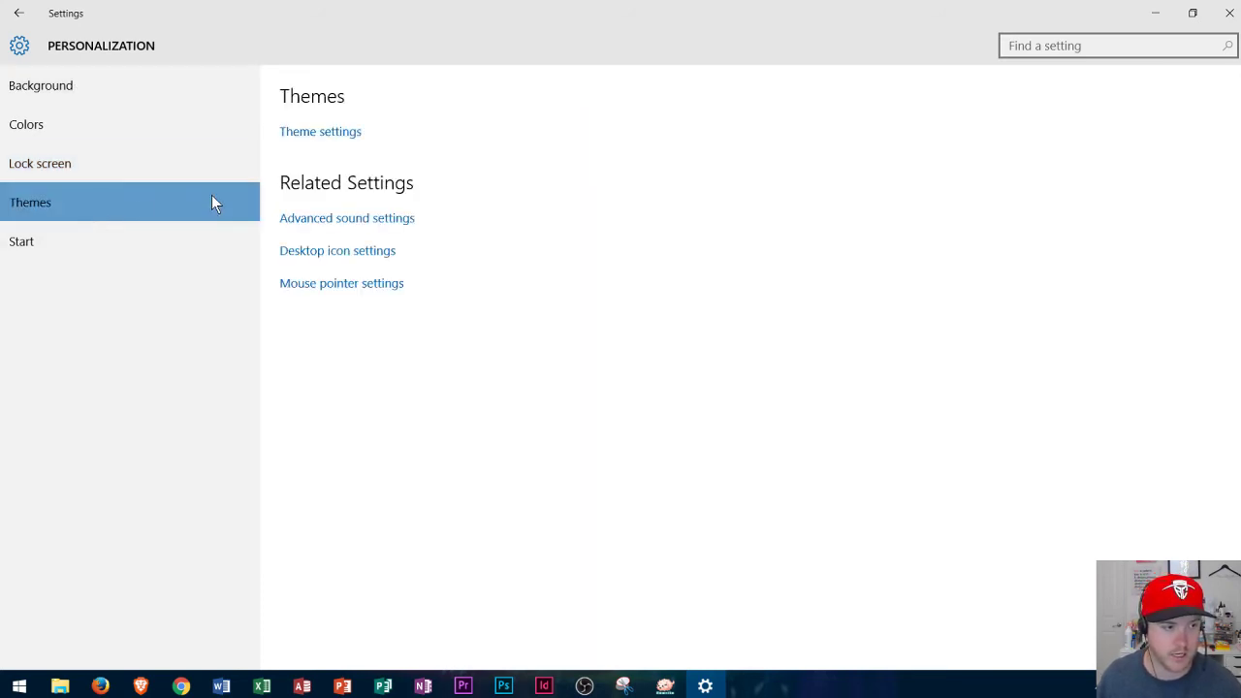
{"action": "left_click", "coordinate": [333, 136]}
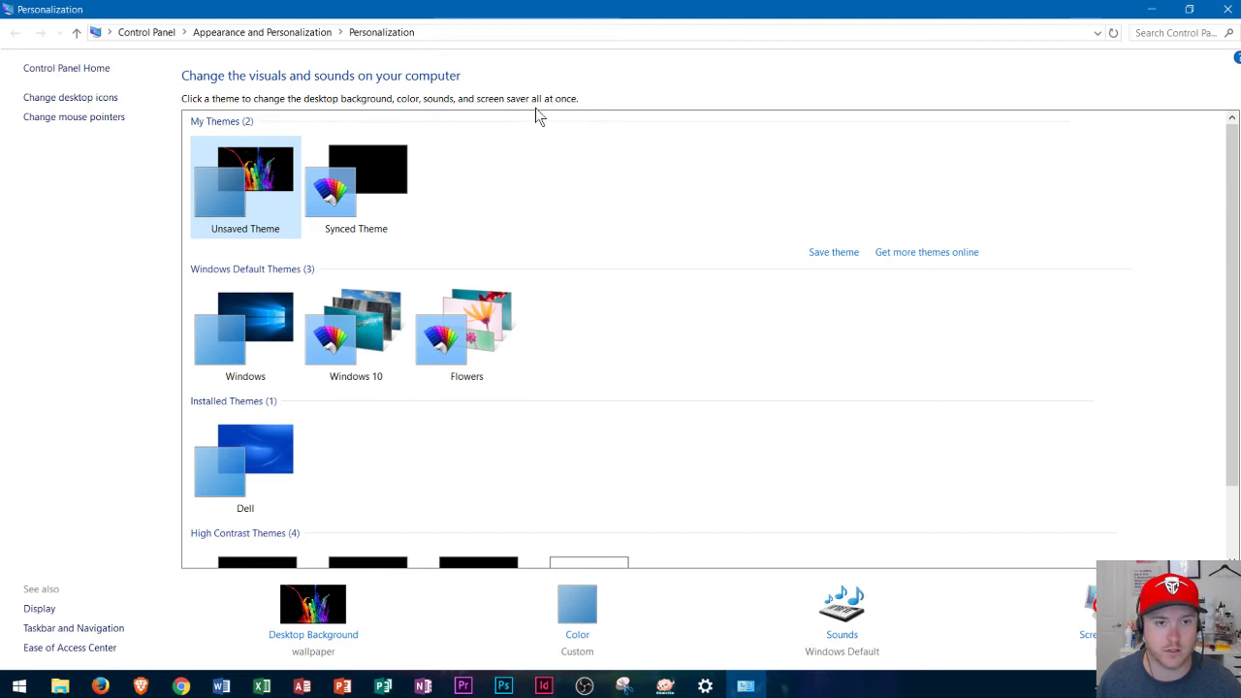
{"action": "scroll", "coordinate": [534, 313], "scroll_direction": "down", "scroll_amount": 2}
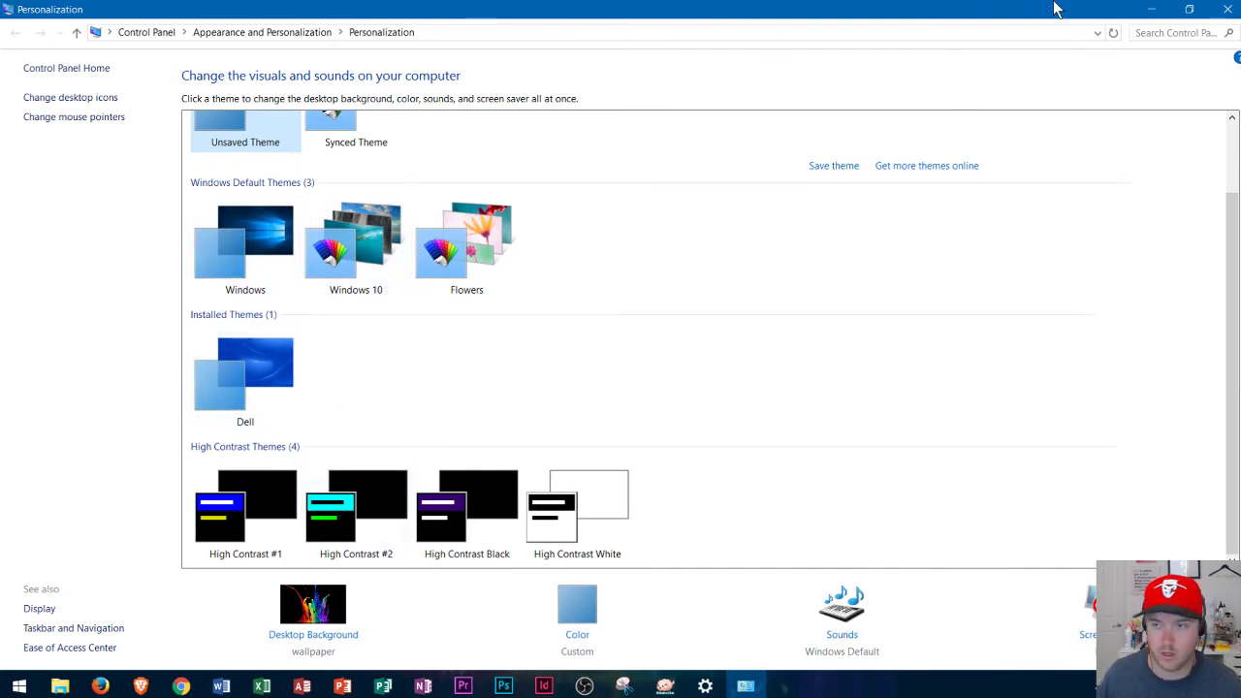
- Close the themes window, go to the Start settings, and preview the current Start menu
{"action": "left_click", "coordinate": [1228, 10]}
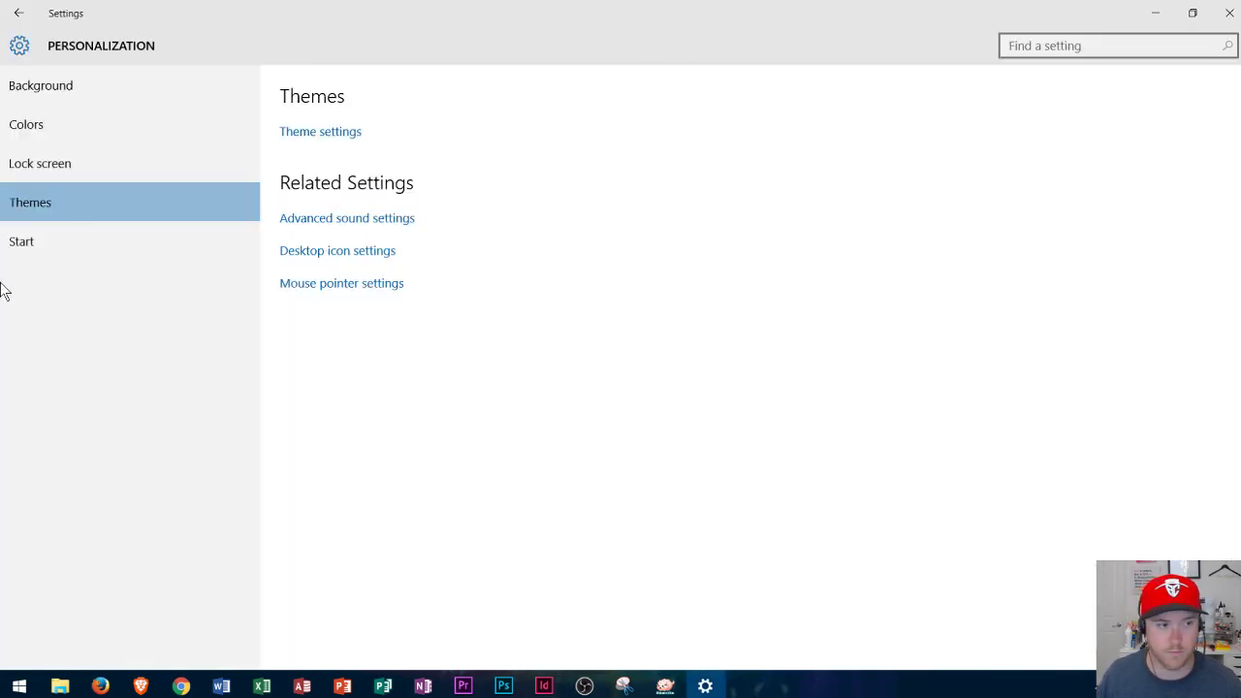
{"action": "left_click", "coordinate": [33, 237]}
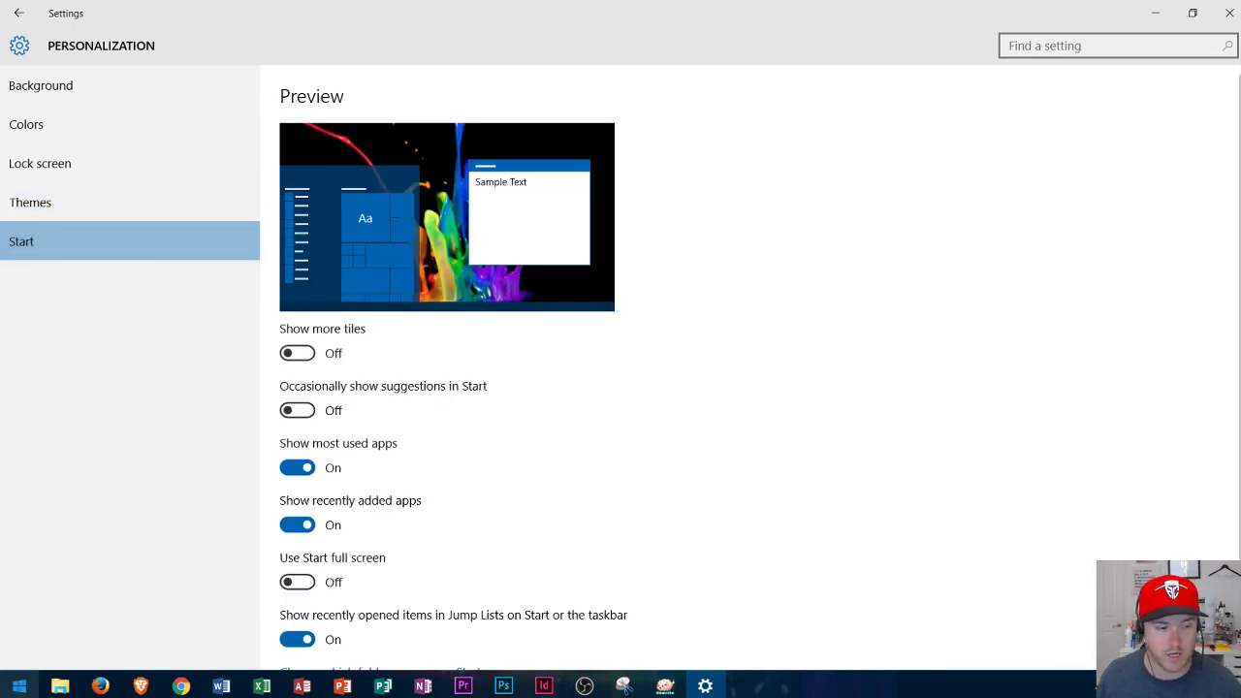
{"action": "left_click", "coordinate": [19, 686]}
{"action": "left_click", "coordinate": [18, 686]}
{"action": "scroll", "coordinate": [308, 383], "scroll_direction": "down", "scroll_amount": 1}
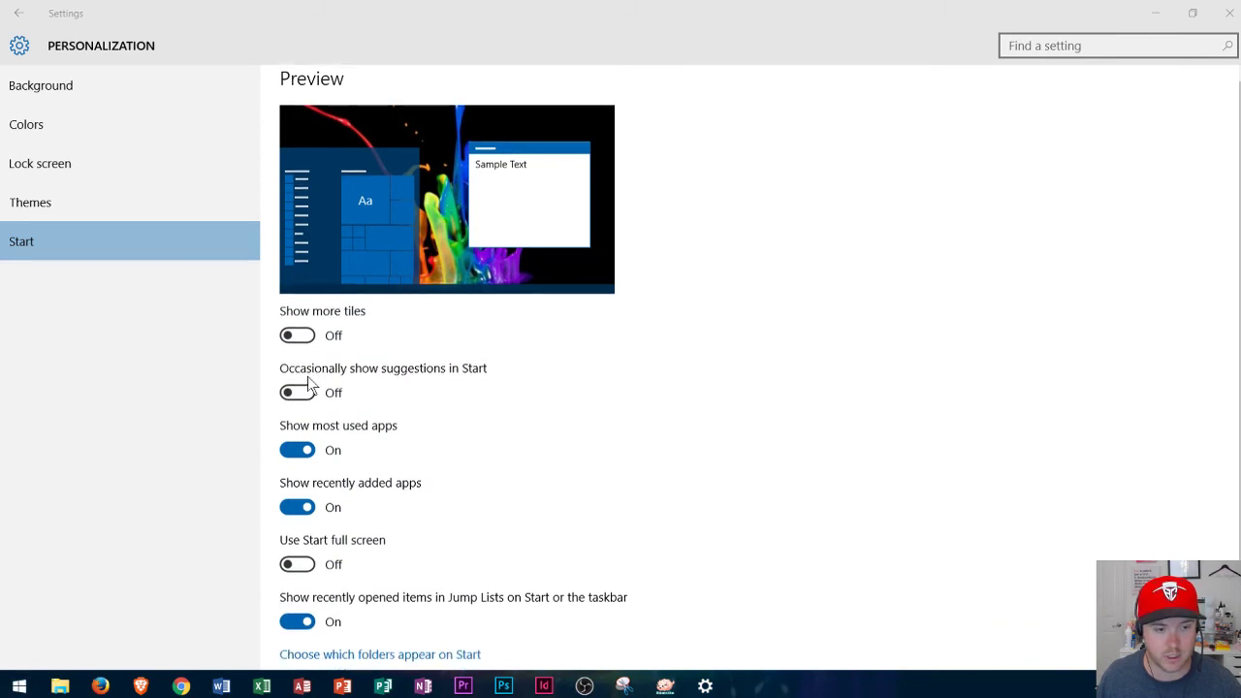
- Turn Show more tiles on, compare it in the Start menu, then turn it back off
{"action": "left_click", "coordinate": [298, 296]}
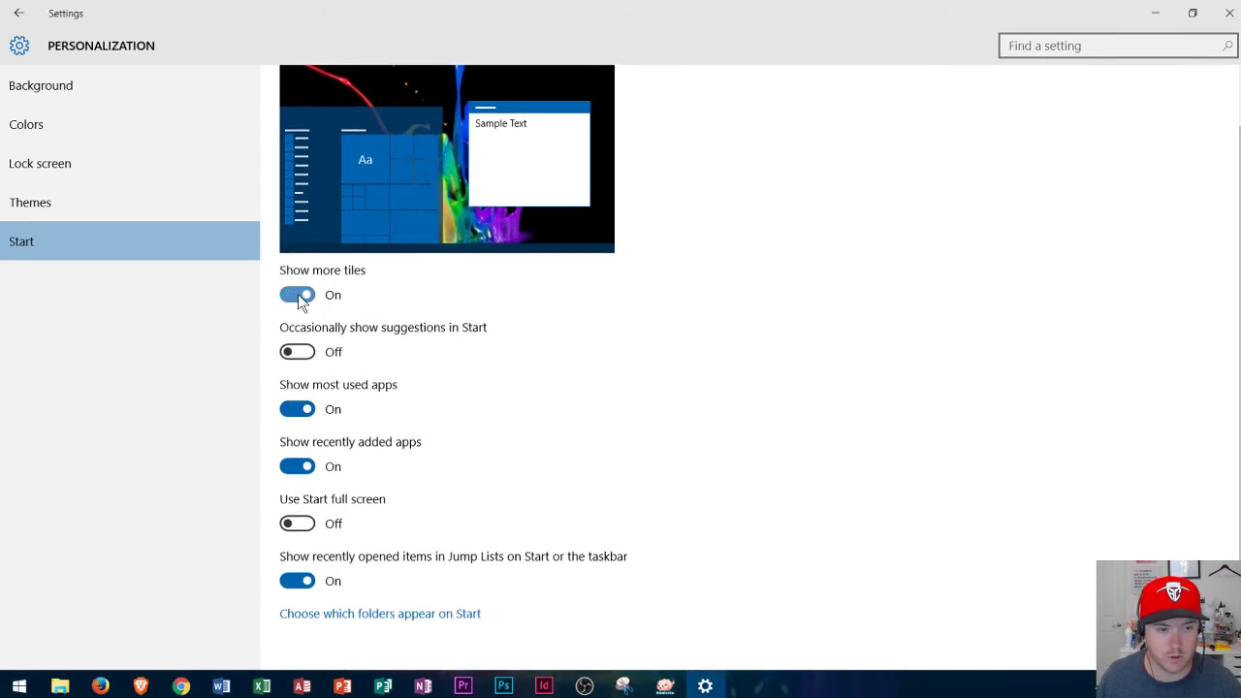
{"action": "left_click", "coordinate": [18, 686]}
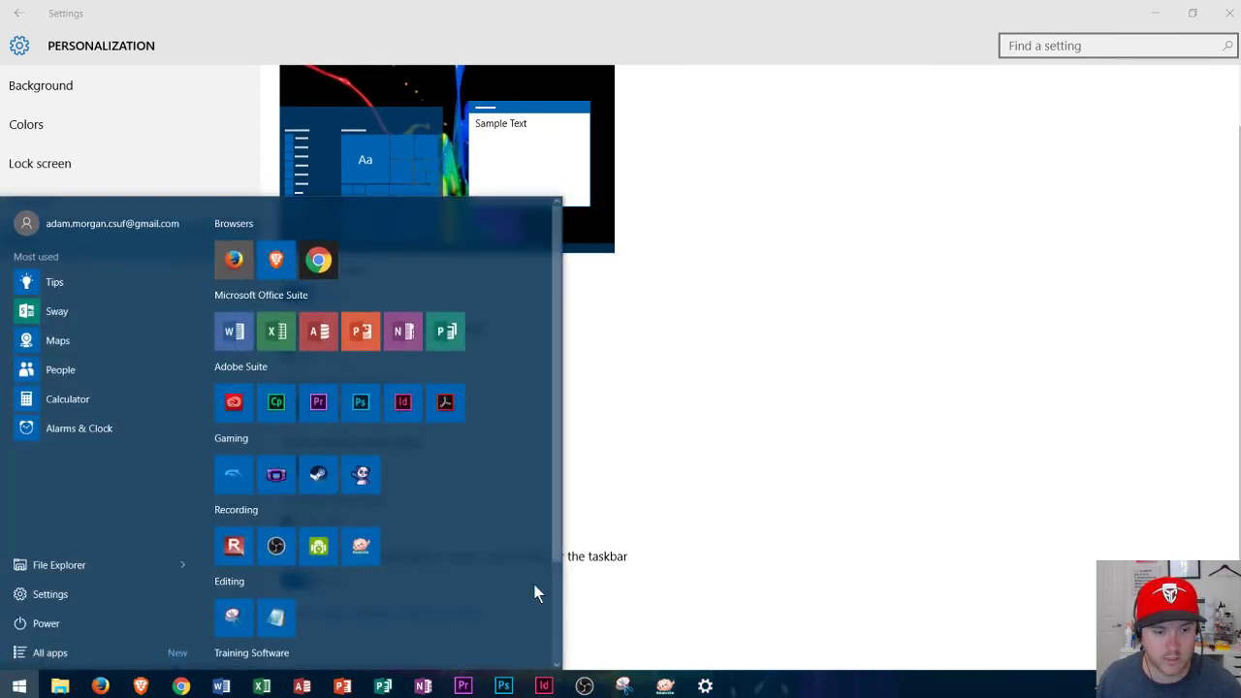
{"action": "left_click", "coordinate": [18, 685]}
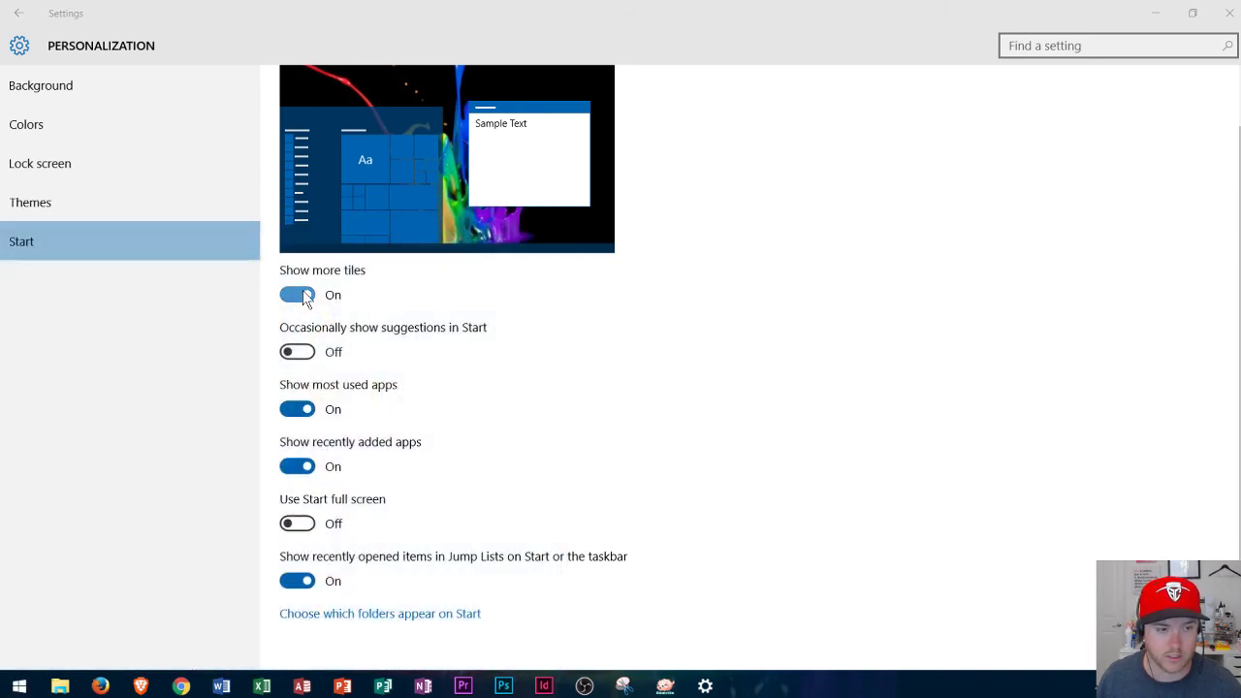
{"action": "left_click", "coordinate": [304, 296]}
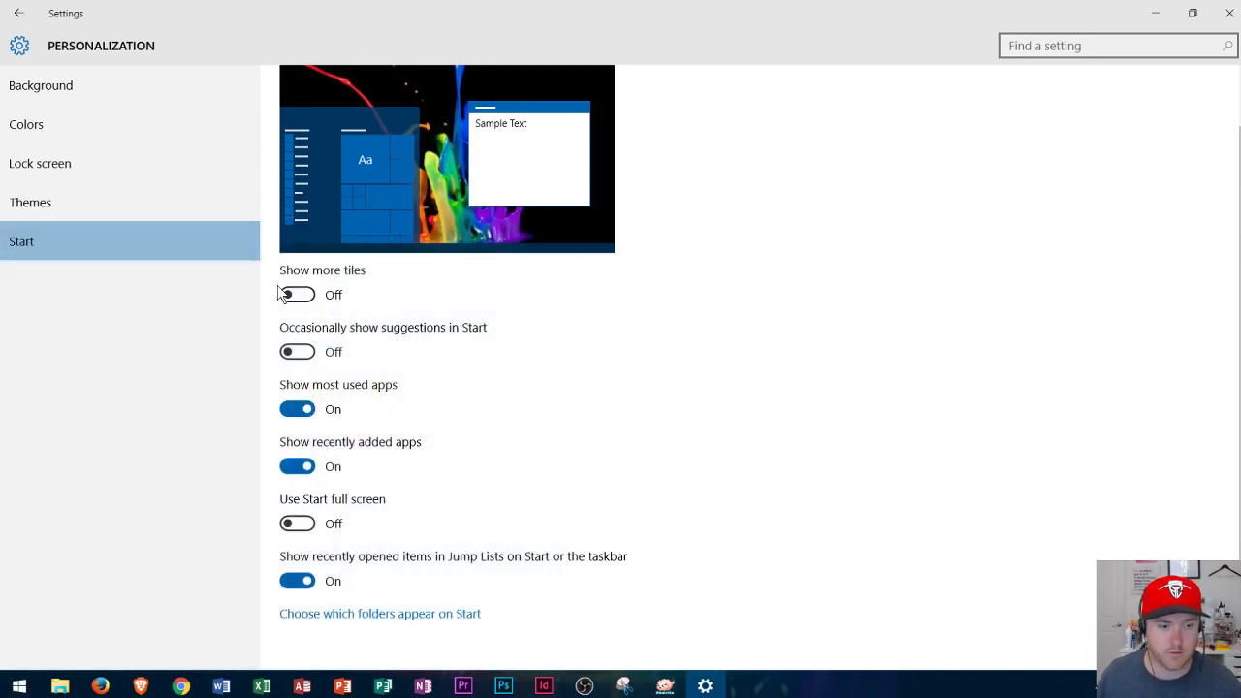
{"action": "left_click", "coordinate": [18, 685]}
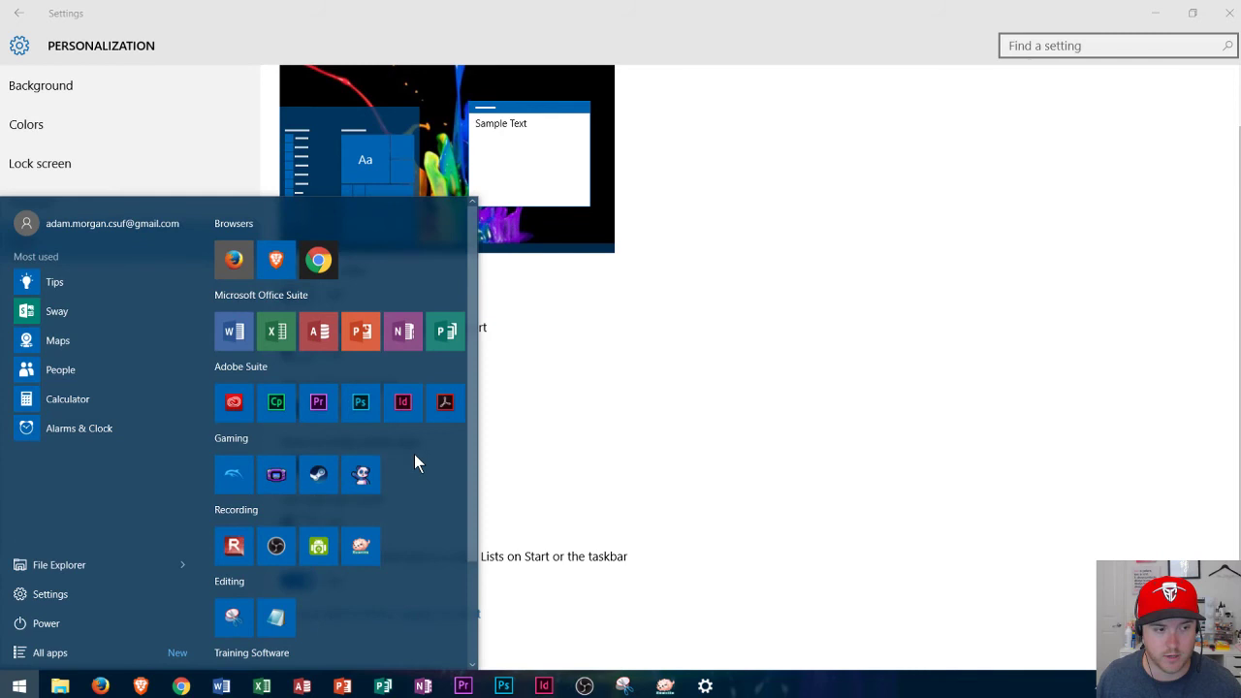
{"action": "left_click", "coordinate": [747, 367]}
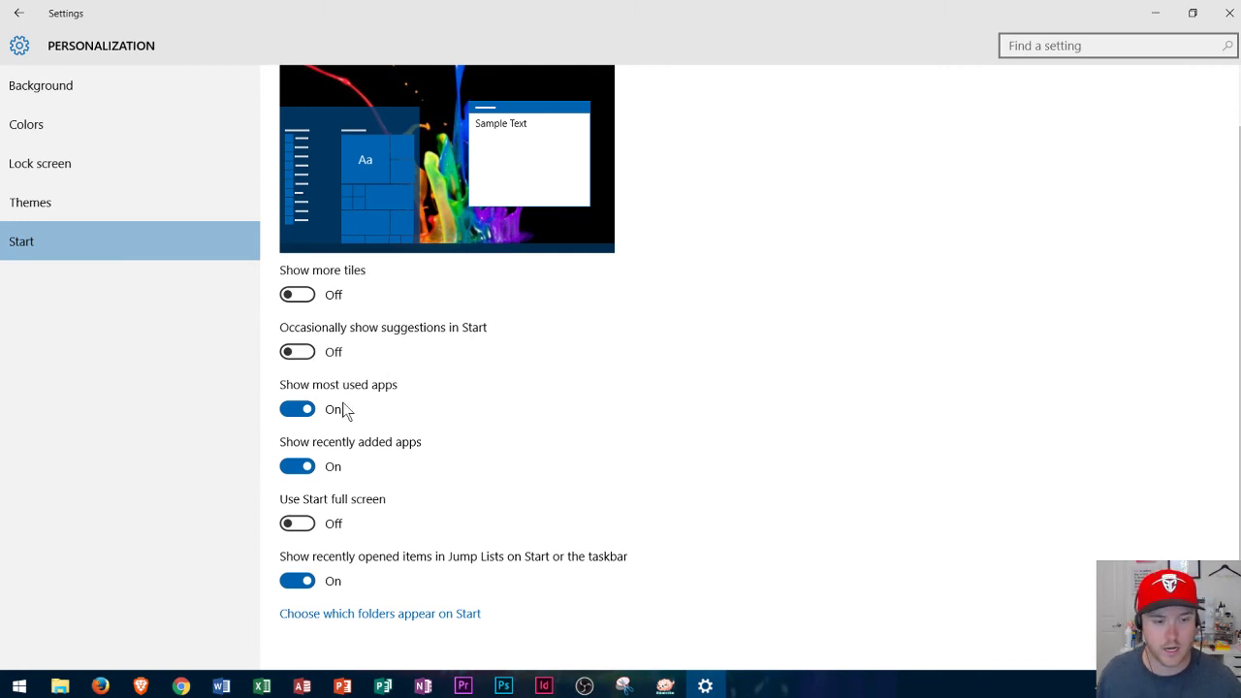
{"action": "left_click", "coordinate": [18, 686]}
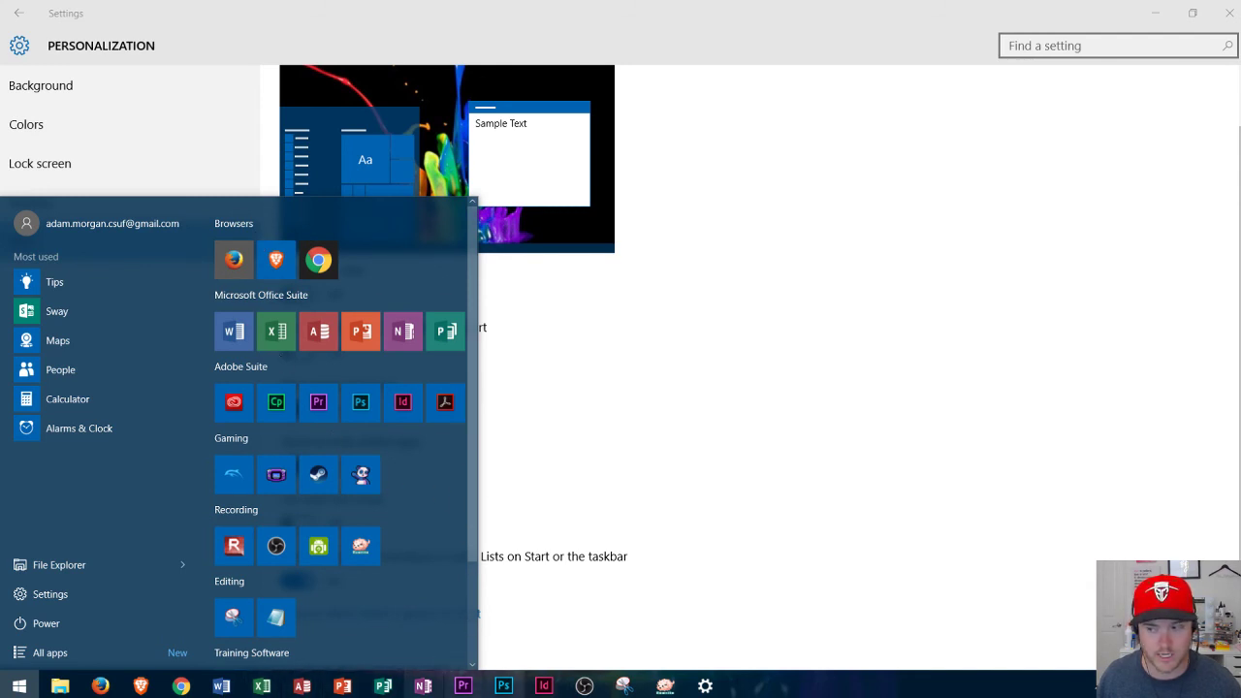
{"action": "left_click", "coordinate": [663, 525]}
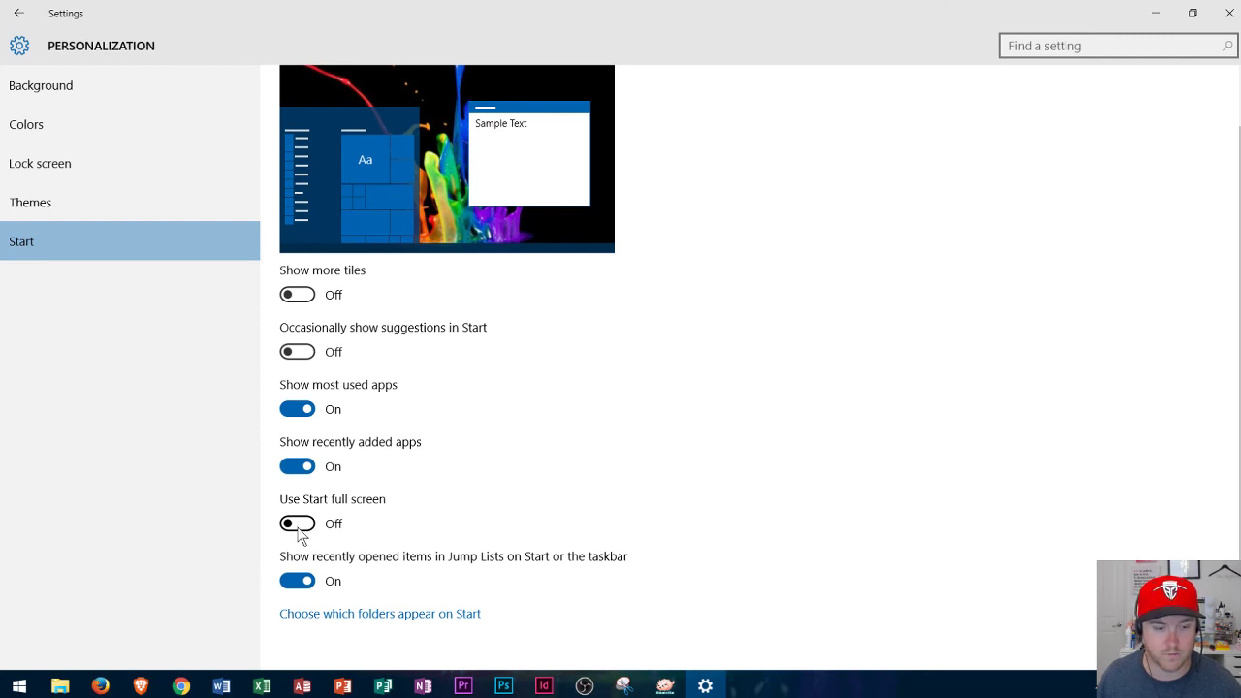
{"action": "left_click", "coordinate": [297, 524]}
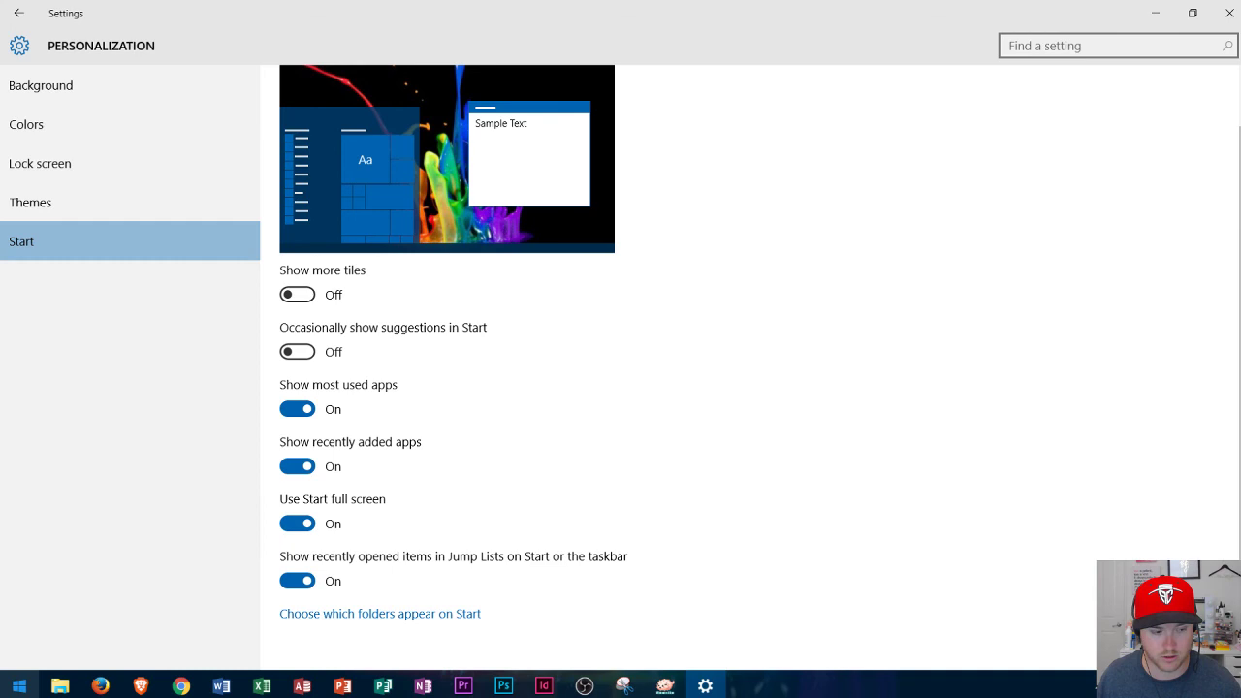
{"action": "left_click", "coordinate": [19, 685]}
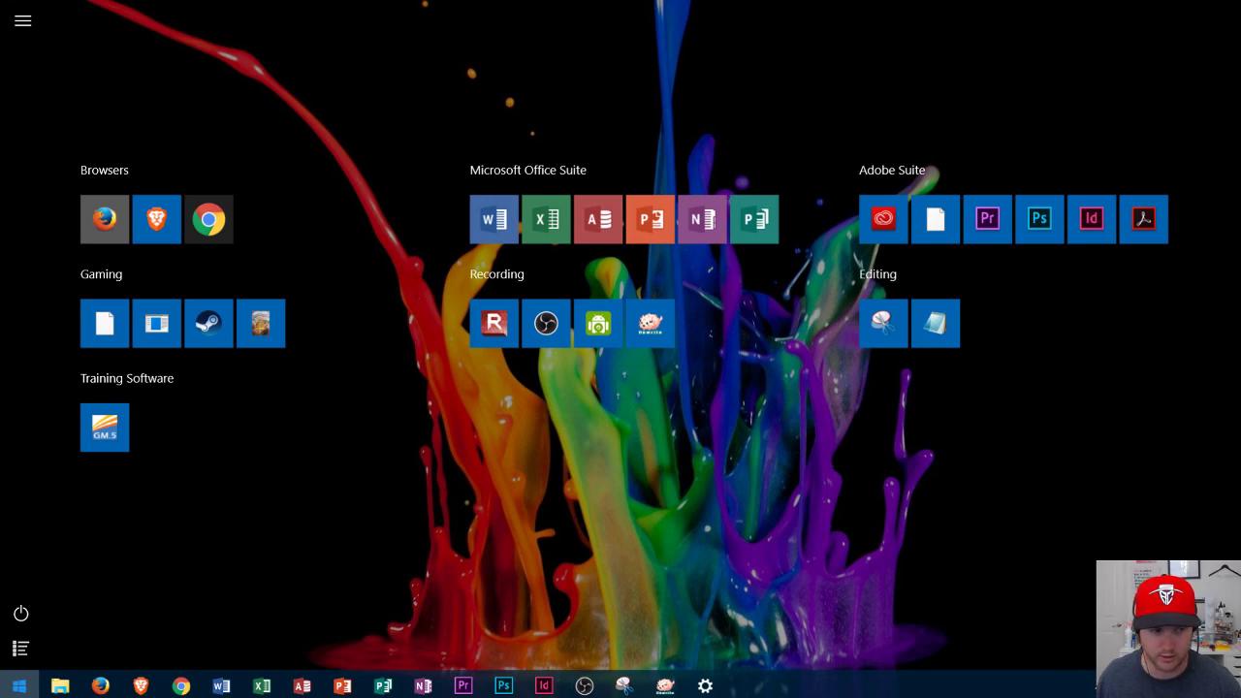
{"action": "left_click", "coordinate": [19, 686]}
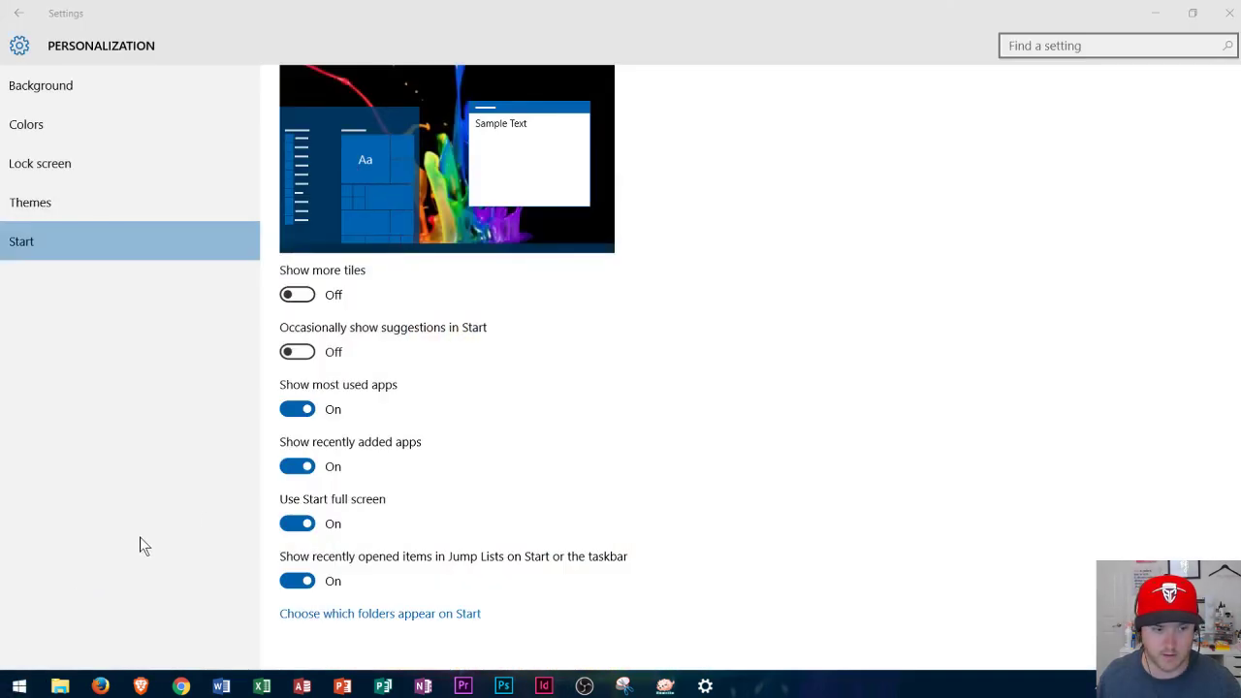
{"action": "left_click", "coordinate": [296, 524]}
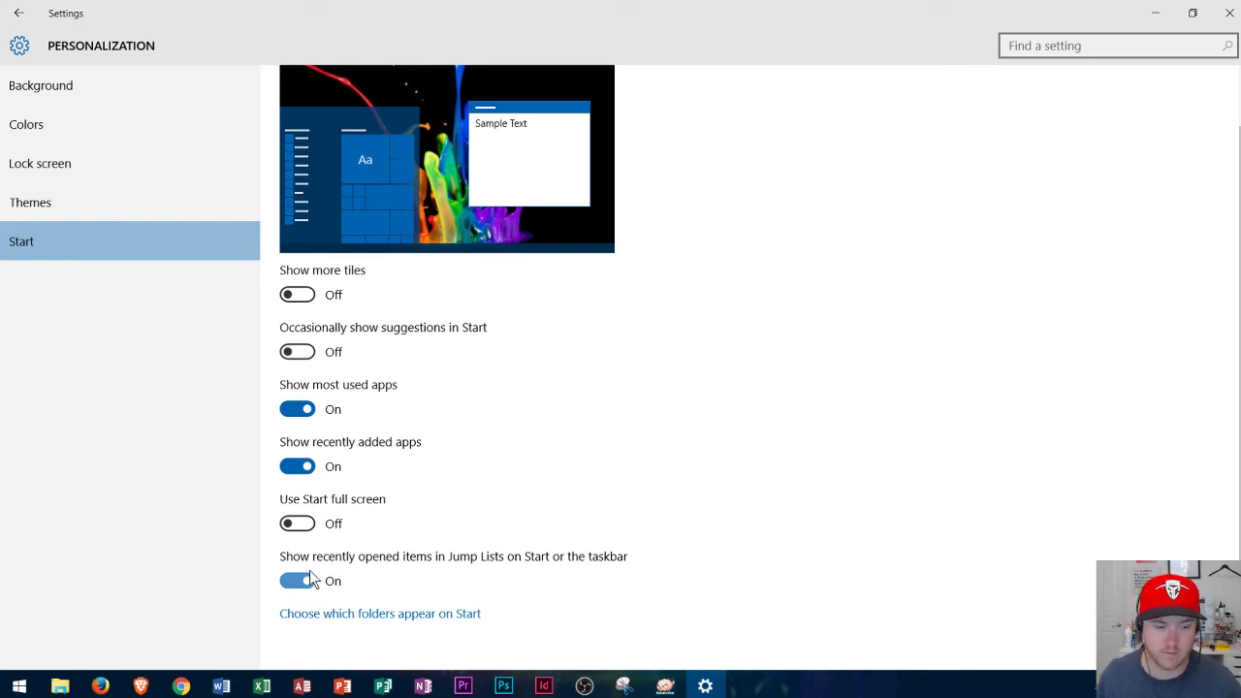
{"action": "scroll", "coordinate": [459, 337], "scroll_direction": "up", "scroll_amount": 1}
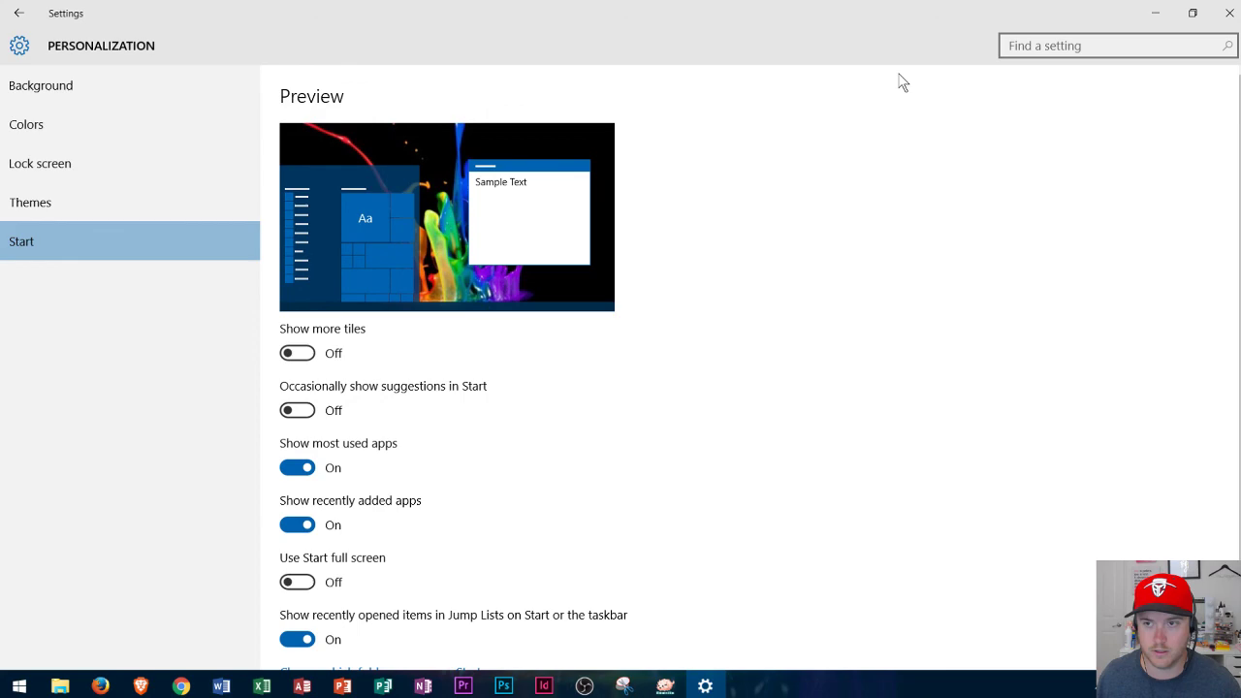
- Close Settings to reveal the paint-splash desktop with its blue-accented taskbar
{"action": "left_click", "coordinate": [1229, 13]}
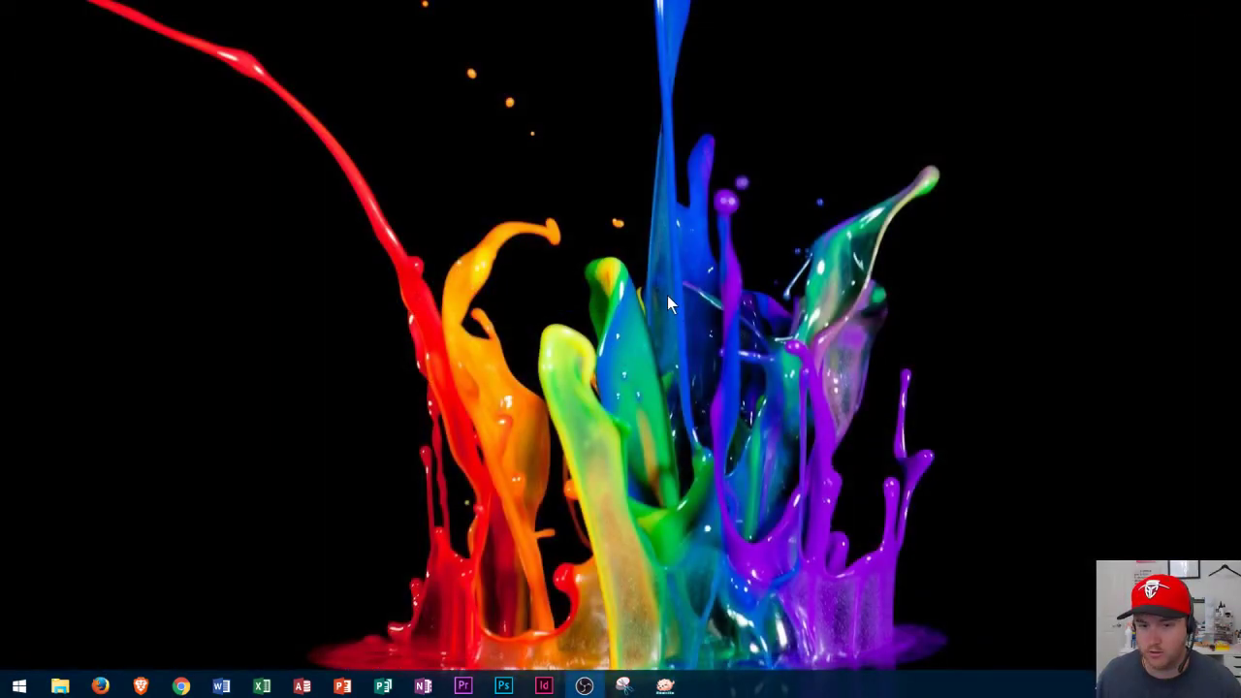